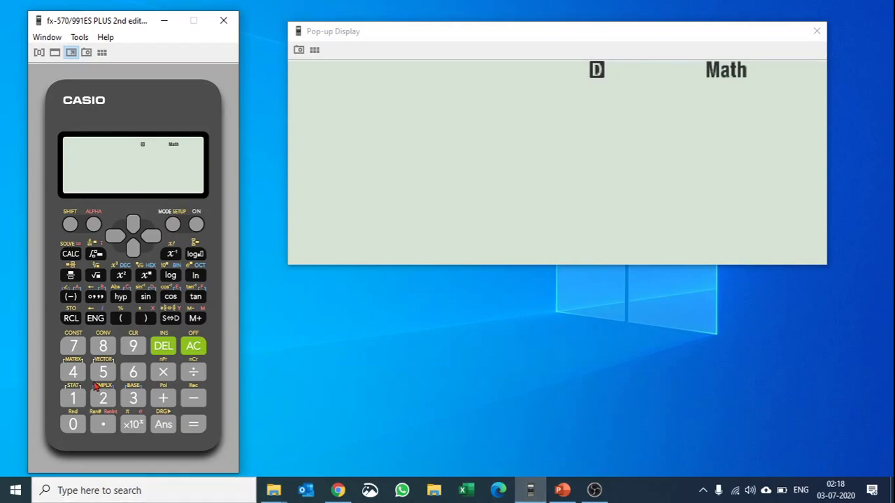
Enter log(1000) and evaluate it, giving 3
click(176, 275)
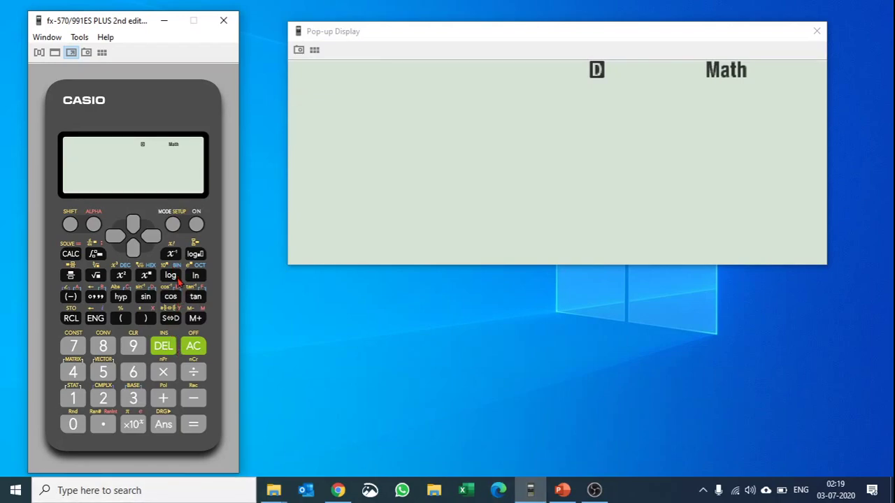
click(75, 407)
click(81, 430)
click(81, 429)
click(81, 430)
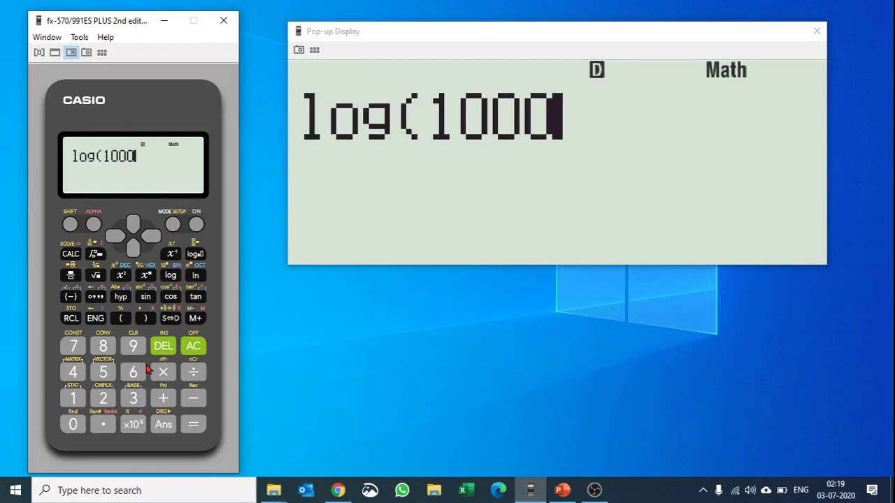
click(146, 319)
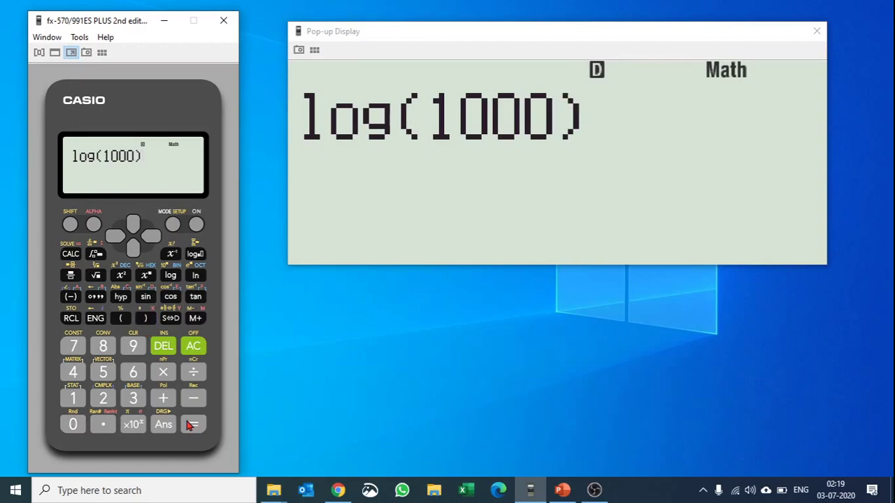
click(193, 426)
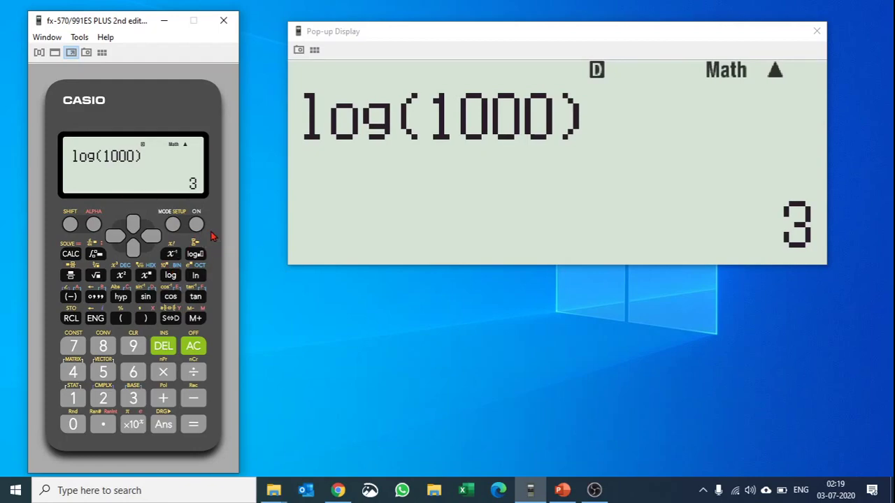
Evaluate log base 5 of 1000
click(199, 256)
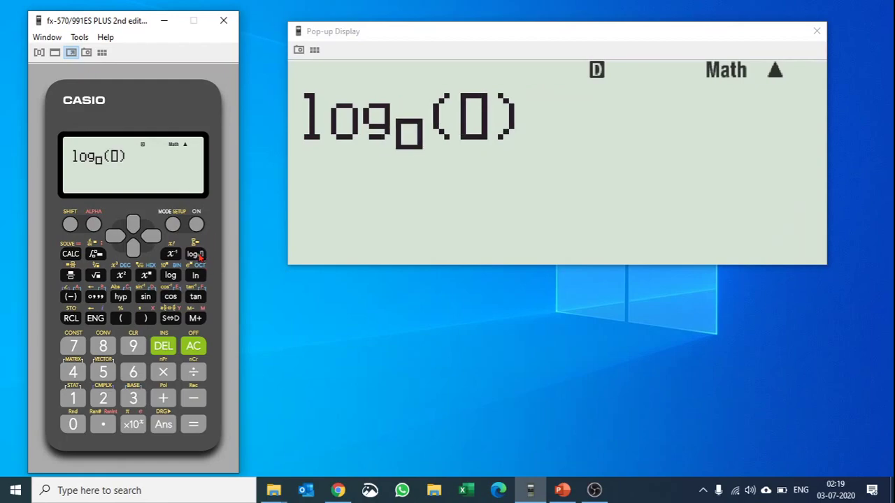
click(103, 377)
click(152, 236)
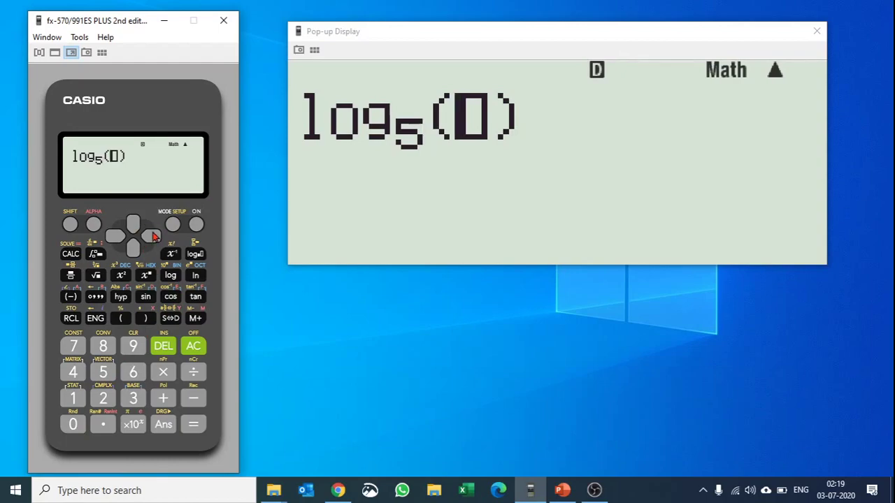
click(72, 398)
click(75, 424)
click(74, 424)
click(74, 424)
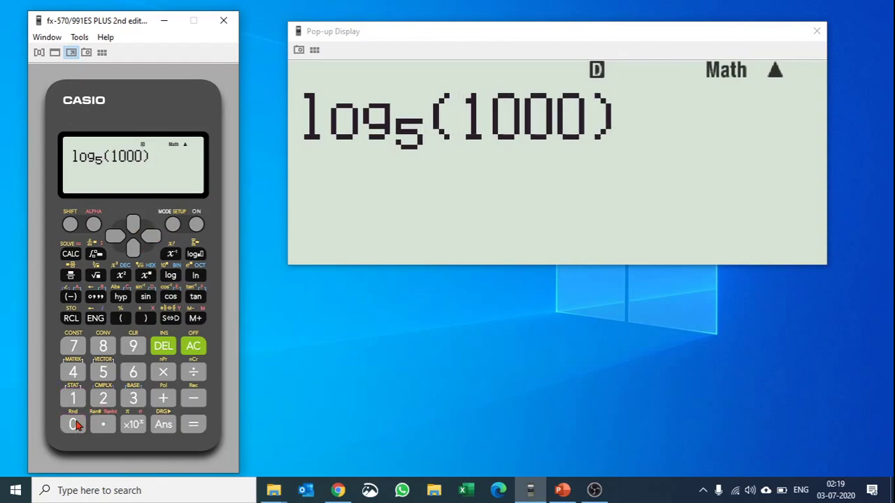
click(194, 425)
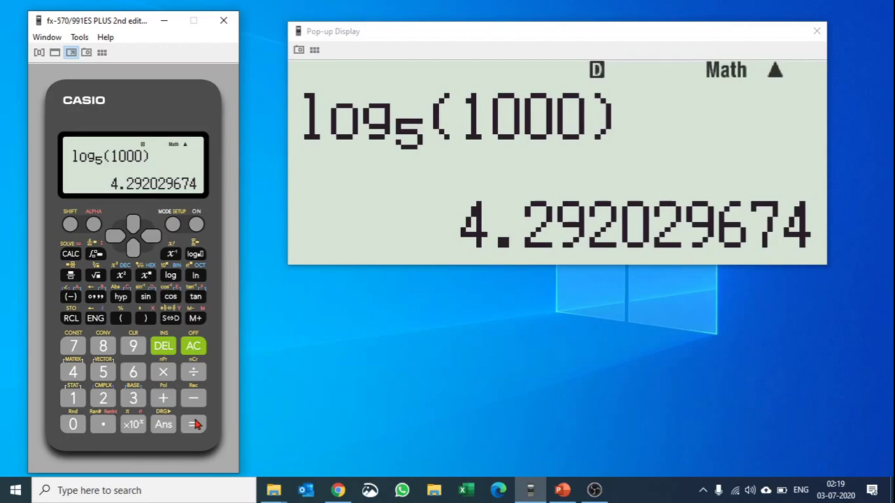
Edit the argument to 12000 and re-evaluate, giving 5.835988985
click(115, 238)
click(115, 238)
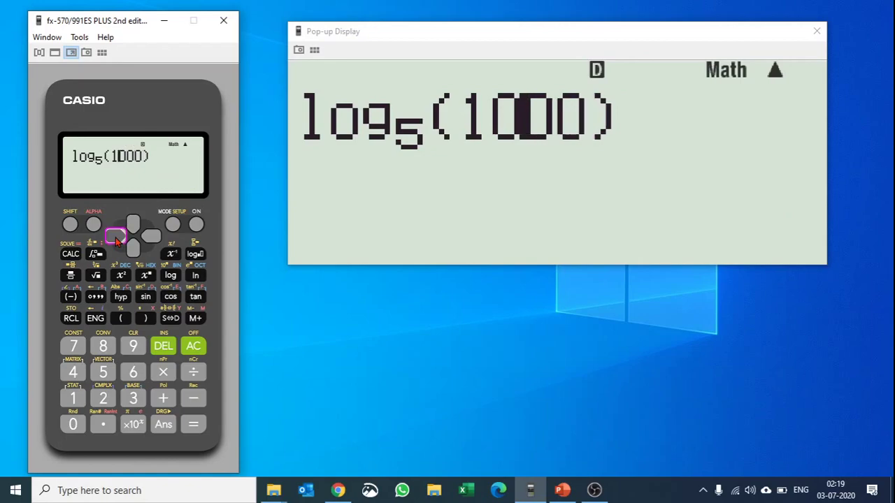
click(102, 398)
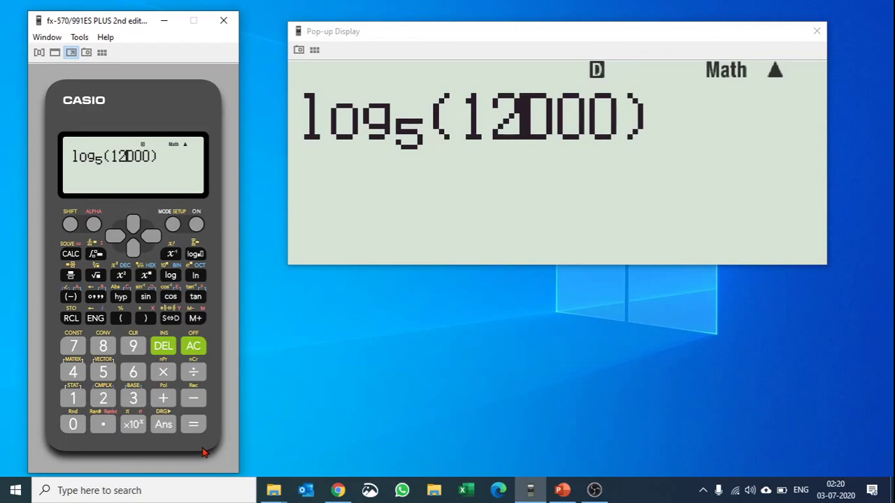
click(193, 424)
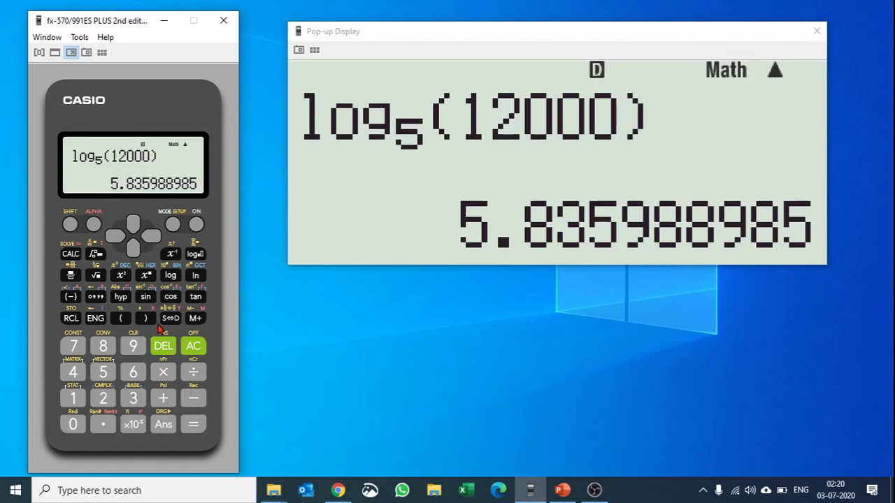
Evaluate sin(45) in degrees as √2/2 and convert it to the decimal 0.7071067812
click(147, 299)
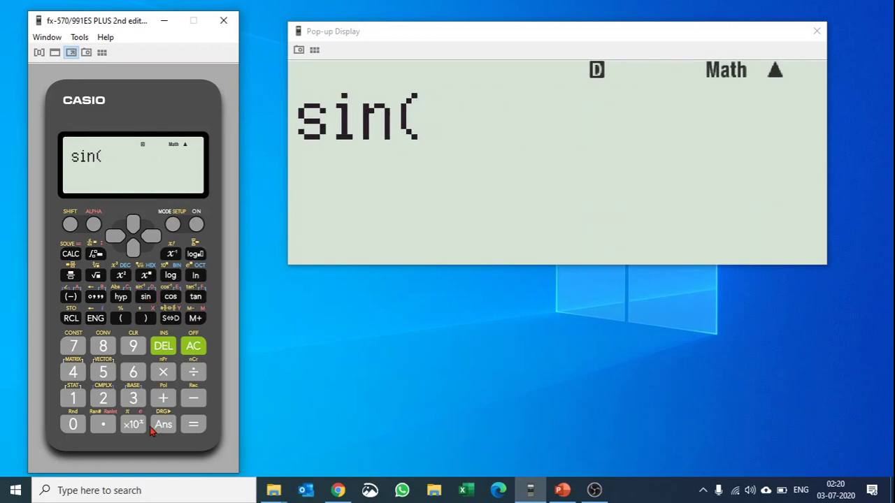
click(73, 372)
click(103, 372)
click(143, 319)
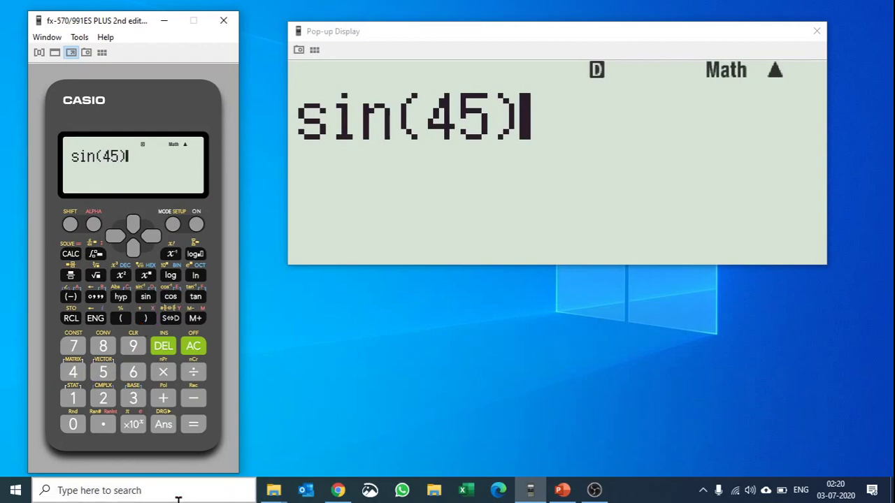
click(196, 424)
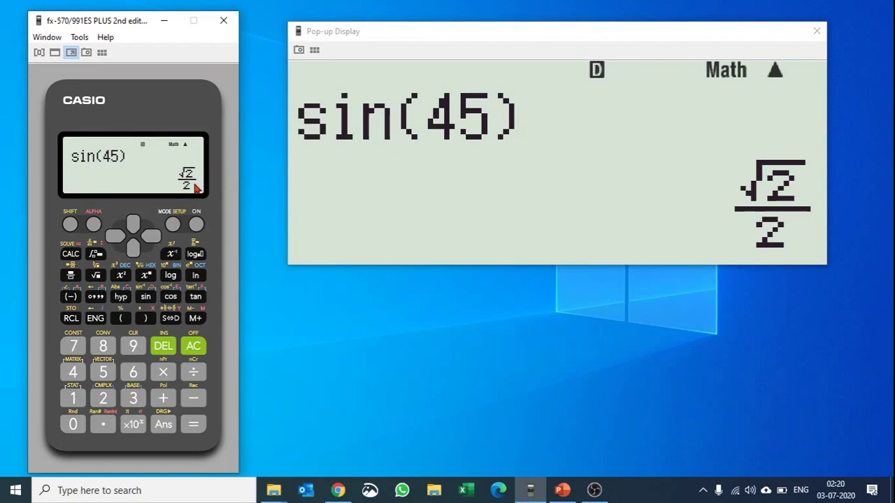
click(173, 320)
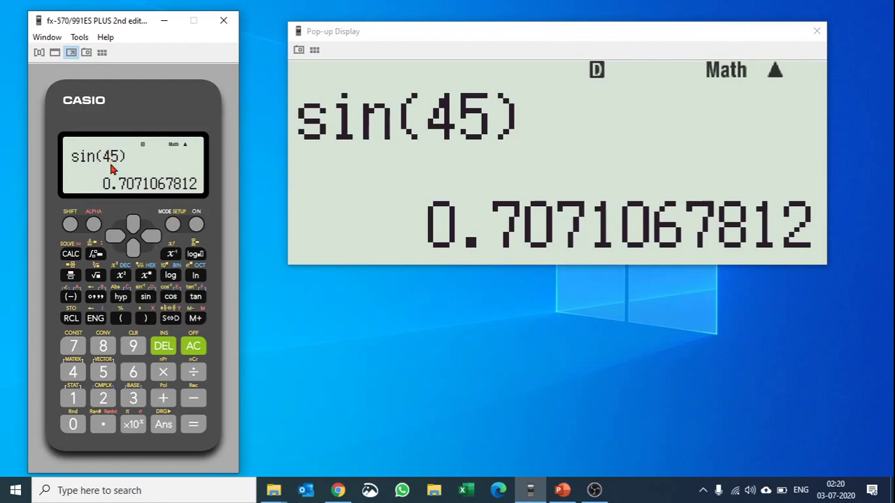
click(70, 225)
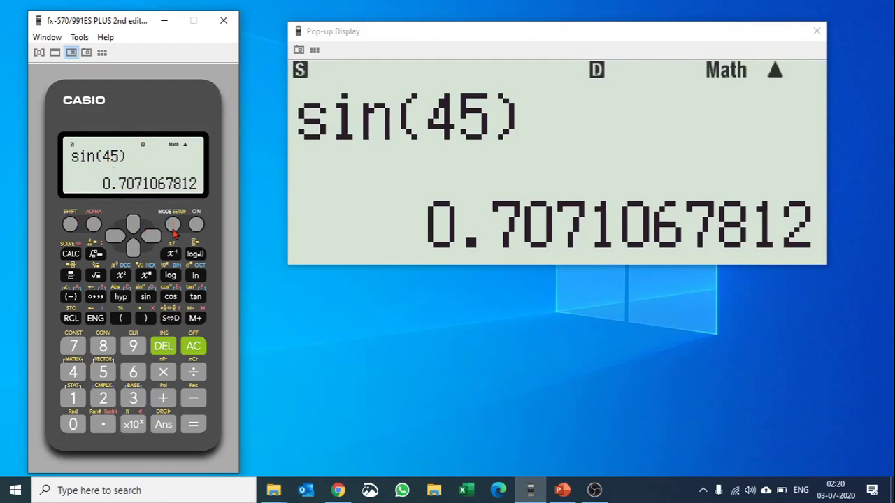
Set the angle unit to Rad and recompute sin(45), giving 0.8509035245
click(173, 225)
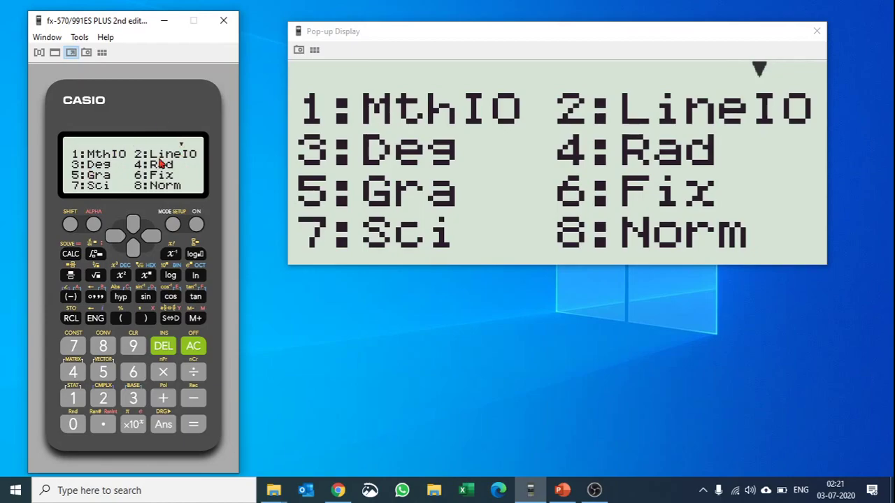
click(74, 373)
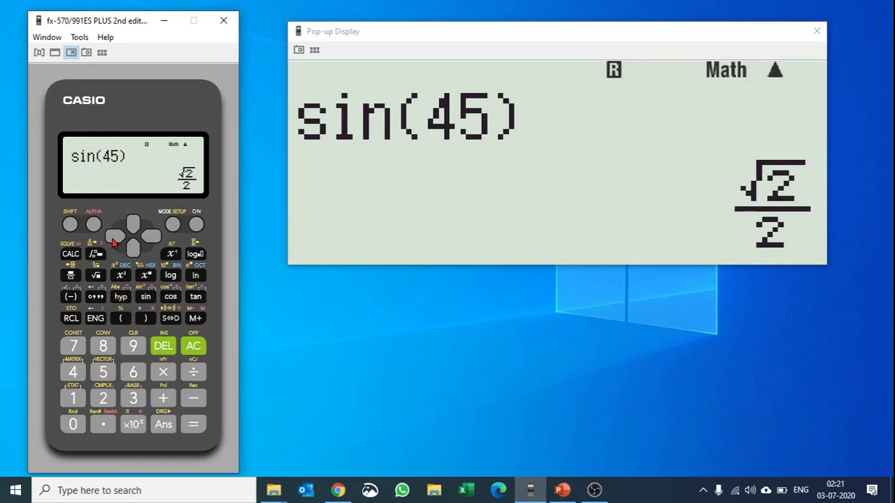
click(112, 242)
click(194, 424)
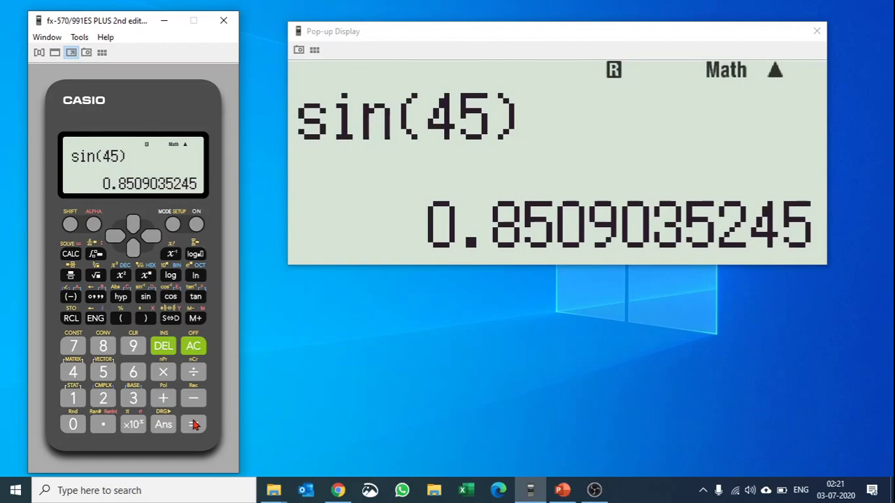
mouse_move(337, 490)
Integrate x² from 5 to 15, giving 3250/3 = 1083.333333, then show the mode menu
click(97, 260)
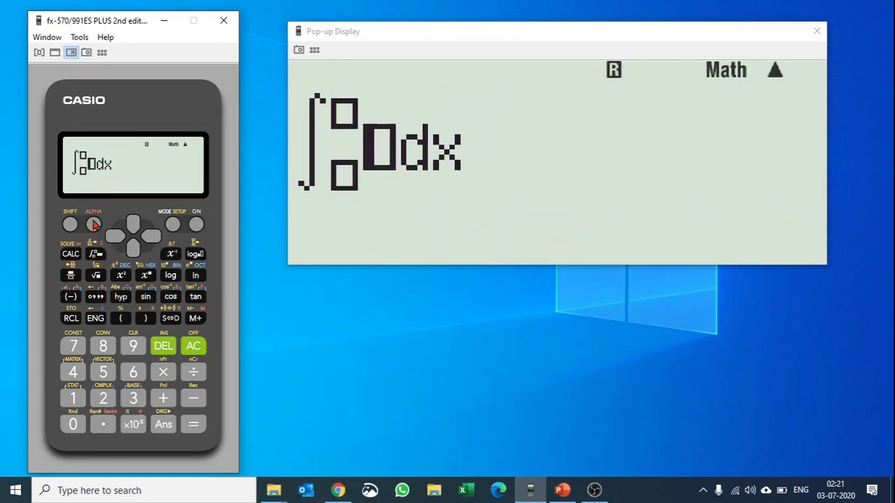
click(93, 225)
click(146, 319)
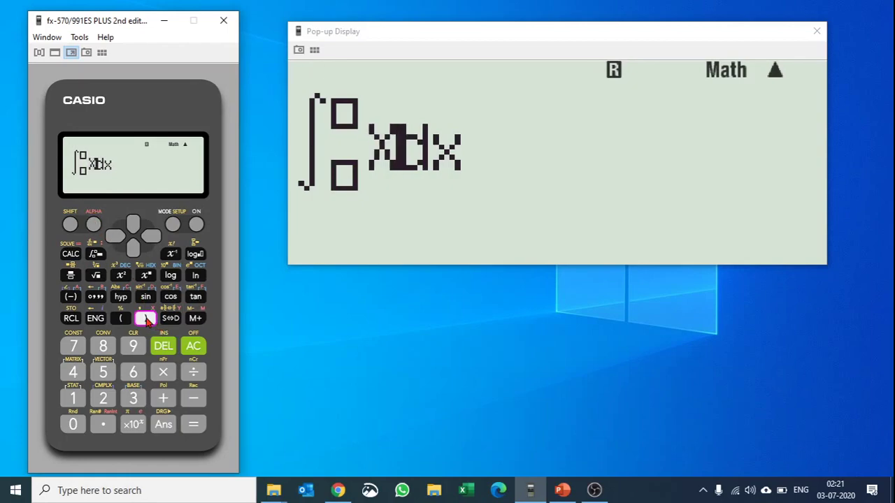
click(121, 275)
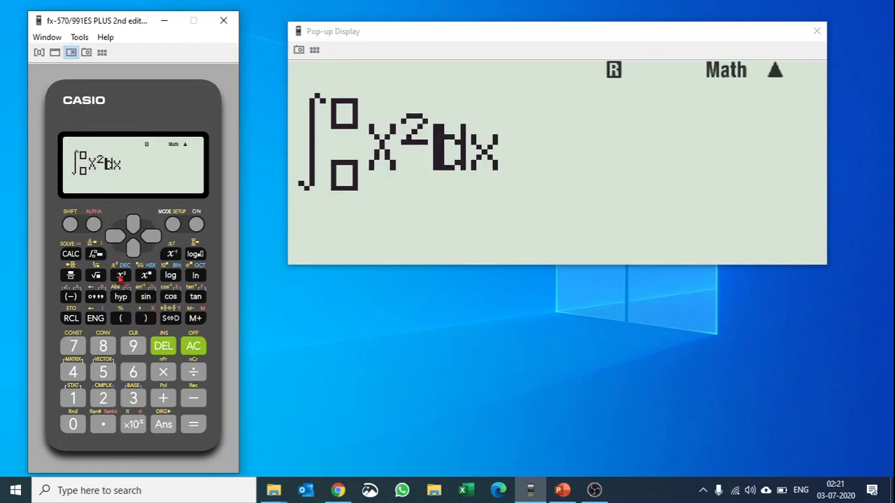
click(152, 232)
click(103, 372)
click(72, 399)
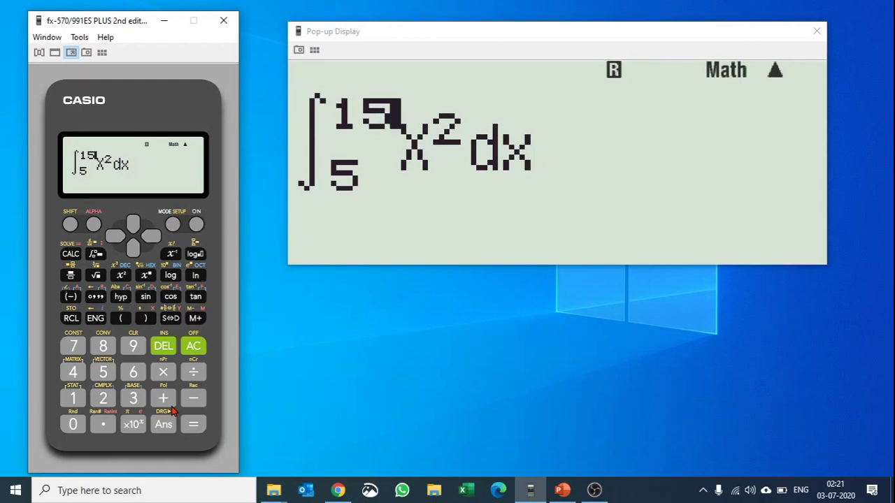
click(195, 424)
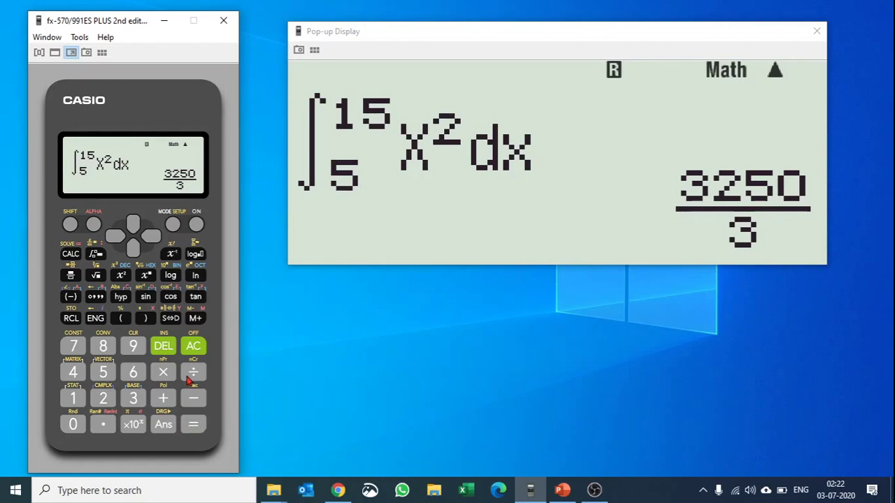
click(171, 319)
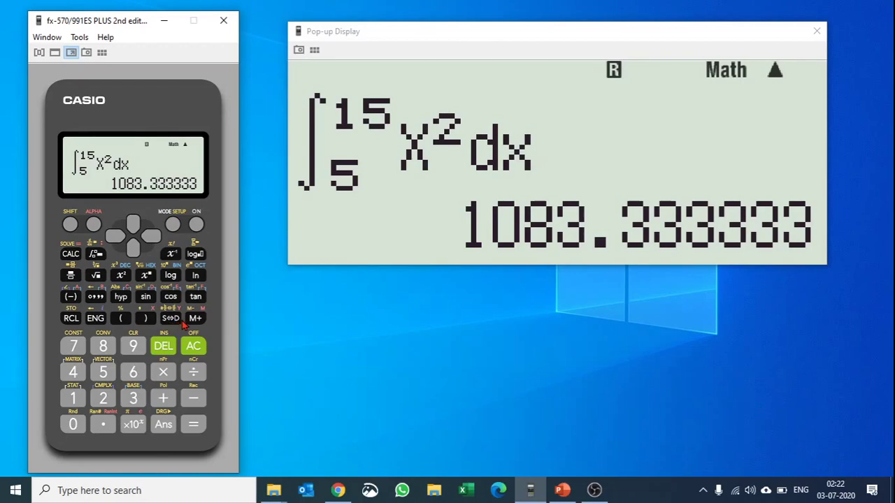
click(173, 225)
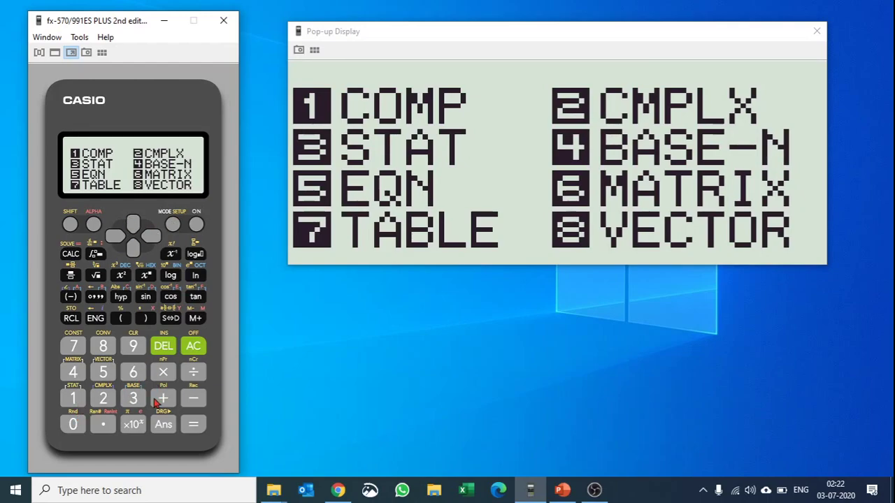
Switch to CMPLX mode and key in 2+3i
click(106, 402)
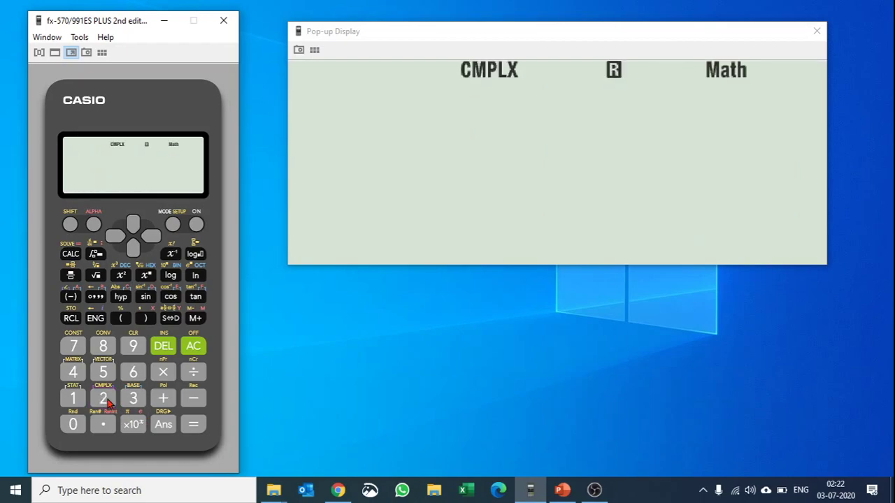
click(105, 400)
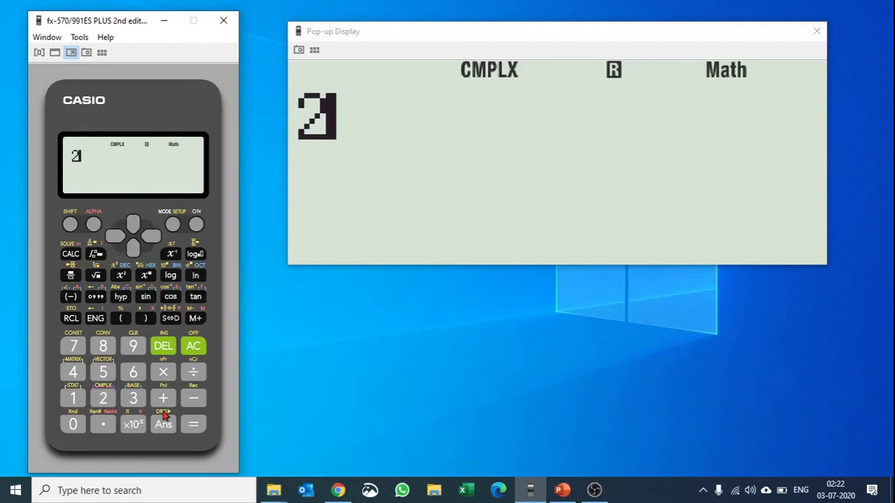
click(163, 400)
click(133, 402)
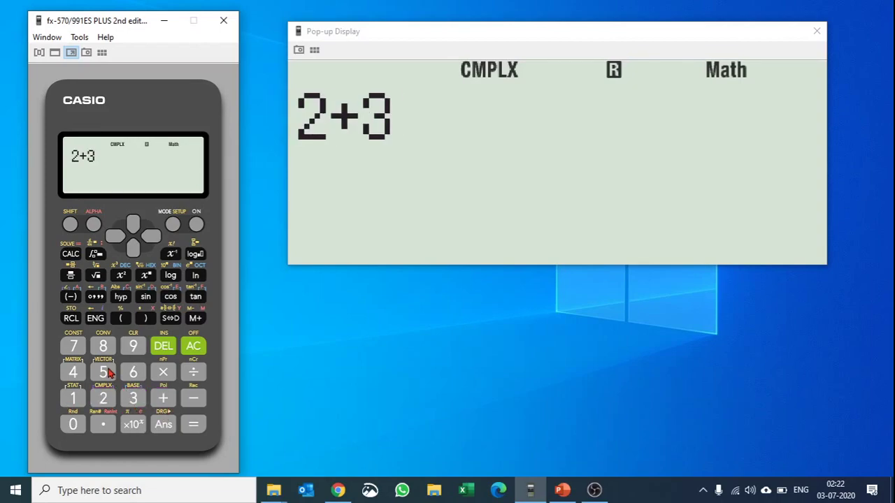
click(95, 320)
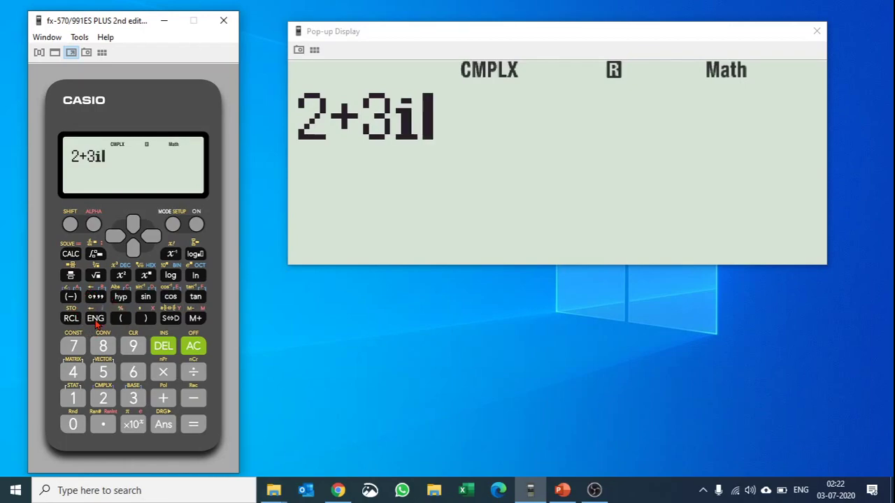
click(147, 319)
Bracket and square the expression, evaluating (2+3i)² as -5+12i, then show the mode list
drag(116, 242, 116, 242)
click(121, 318)
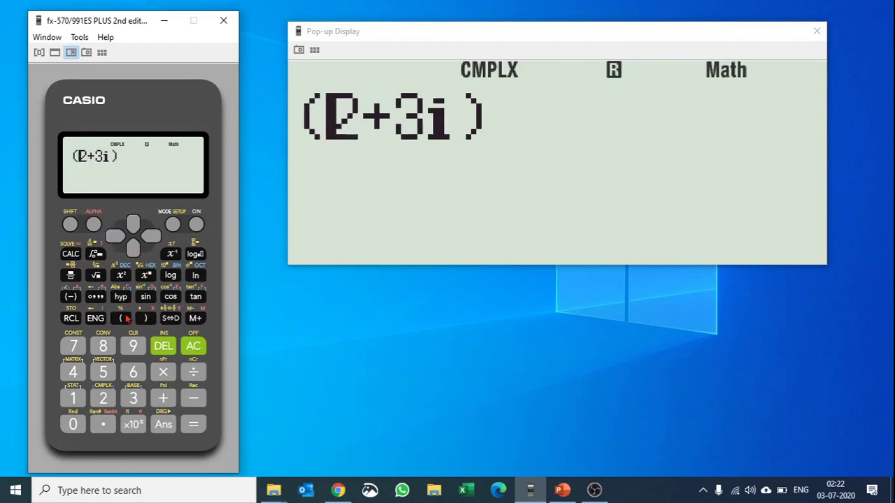
click(154, 236)
drag(155, 236, 155, 236)
click(121, 276)
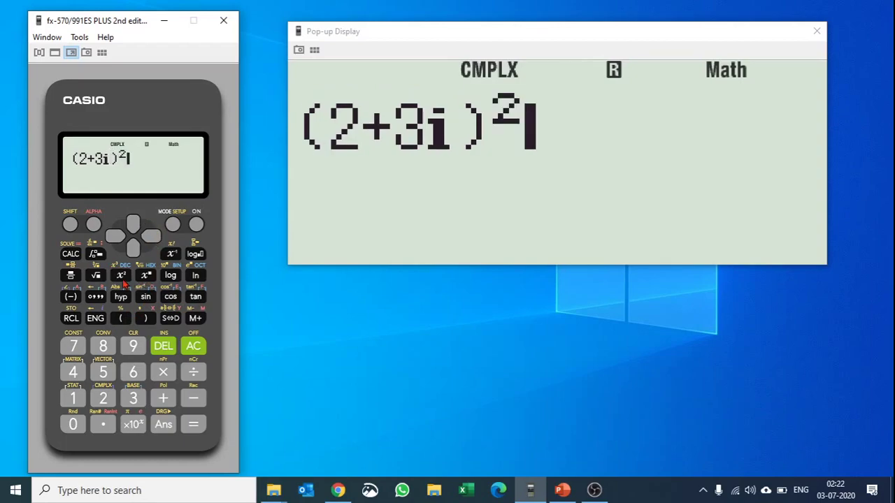
click(193, 428)
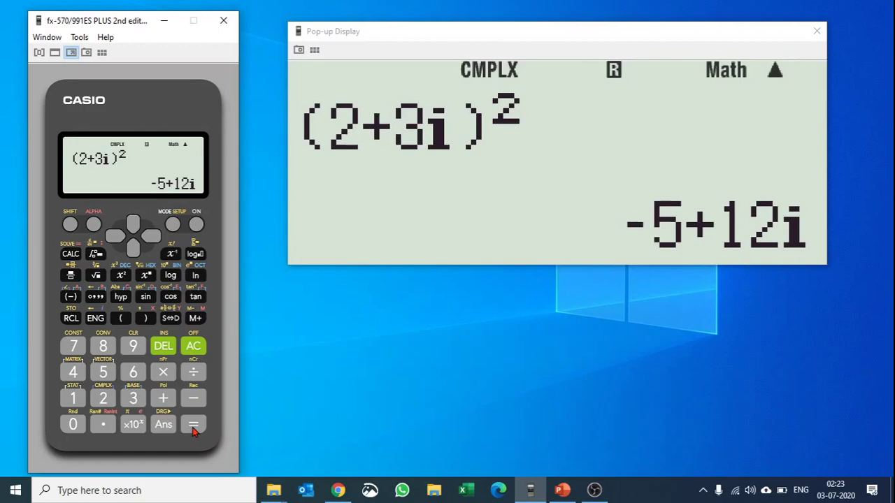
click(172, 224)
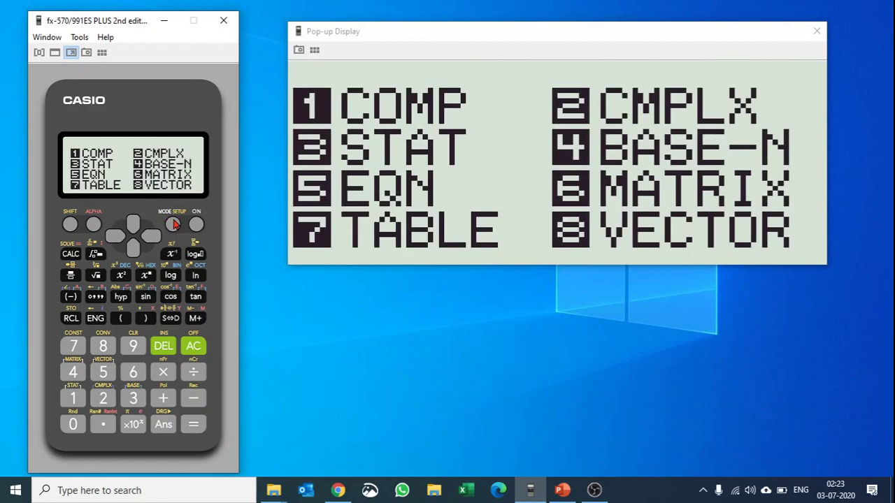
Choose STAT mode with A+BX regression and enter X values 2, 3, 4, 6
click(134, 399)
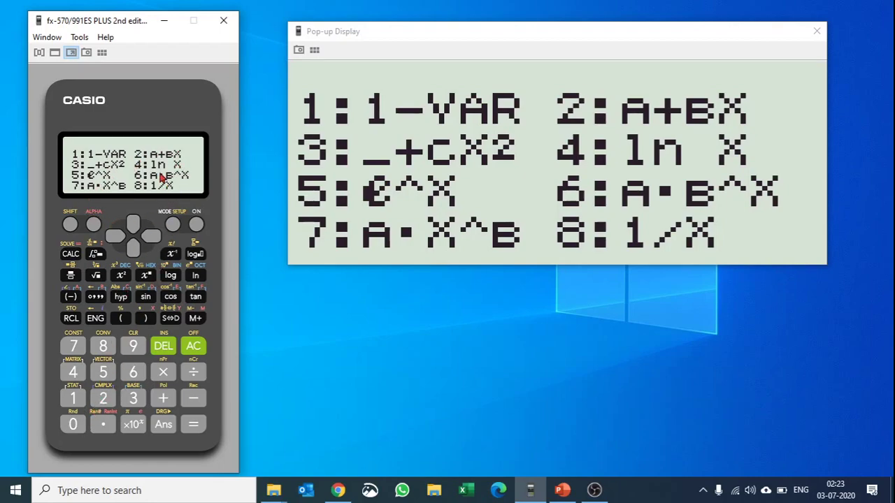
click(109, 401)
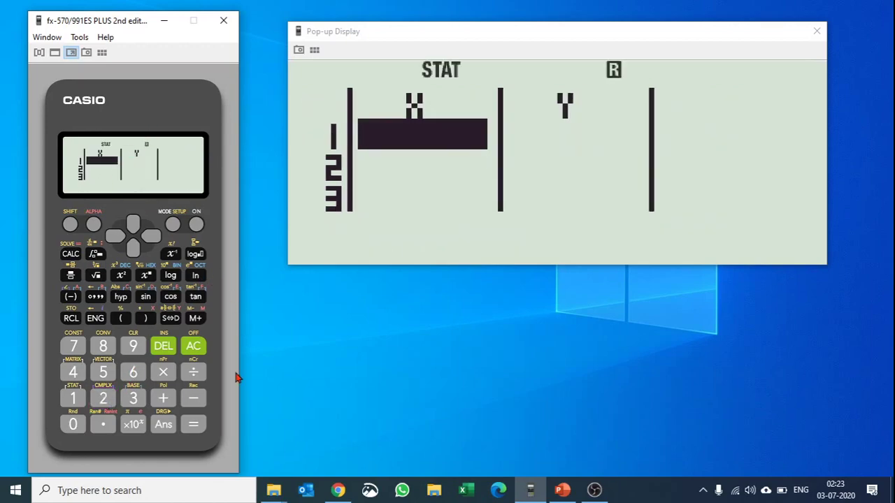
click(99, 402)
click(188, 428)
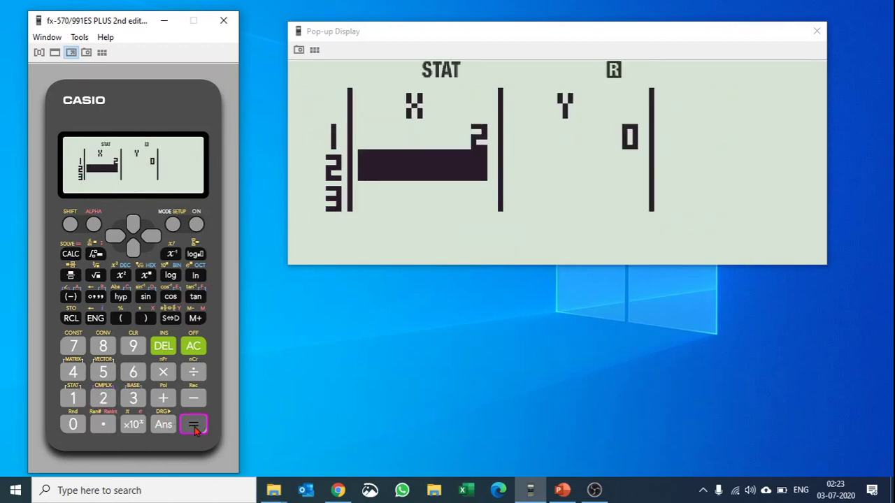
click(134, 401)
click(195, 424)
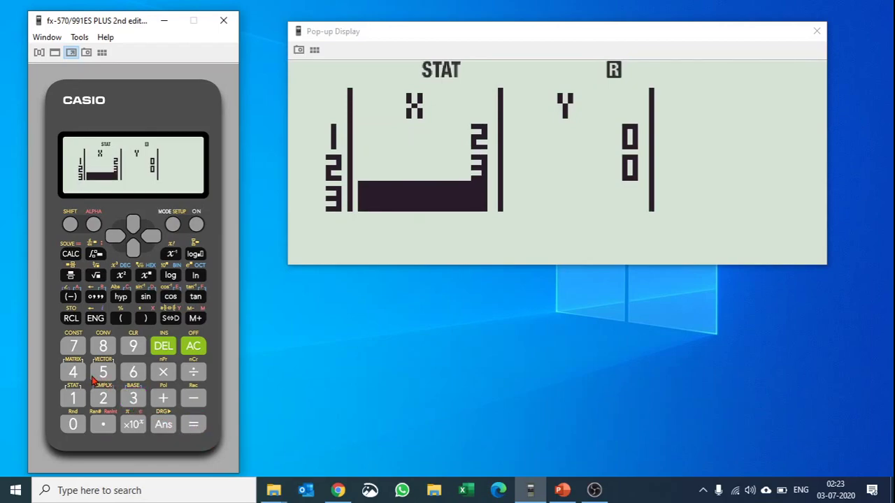
click(74, 372)
click(195, 426)
click(134, 372)
click(195, 426)
Enter Y values 5, 7, 9, 13 in the Y column and leave the table
click(133, 225)
click(133, 225)
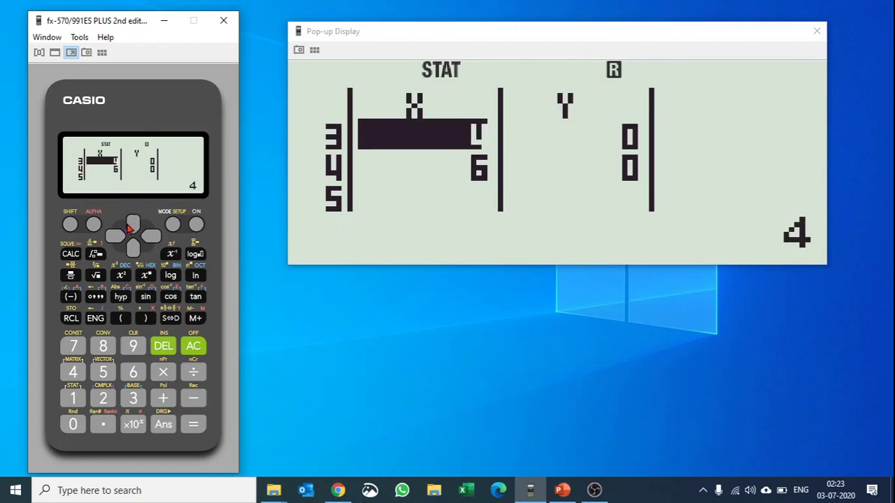
click(134, 224)
click(133, 225)
click(133, 224)
click(151, 236)
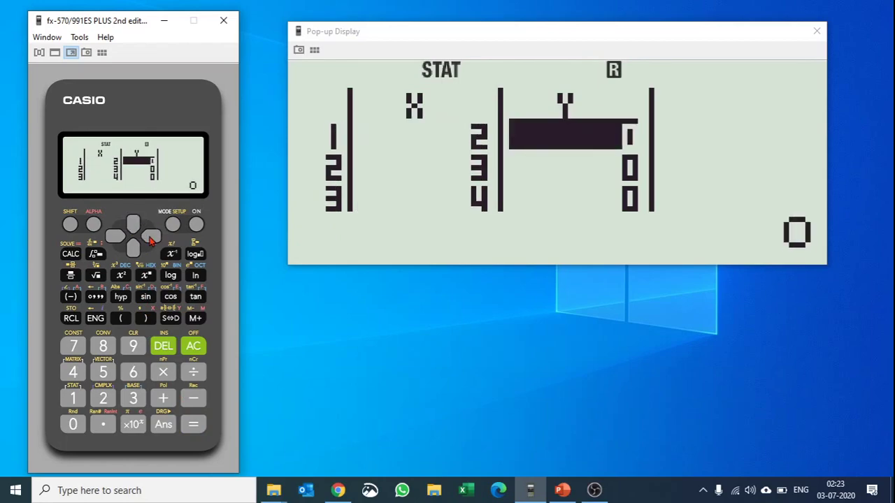
click(114, 375)
click(194, 425)
click(76, 347)
click(194, 424)
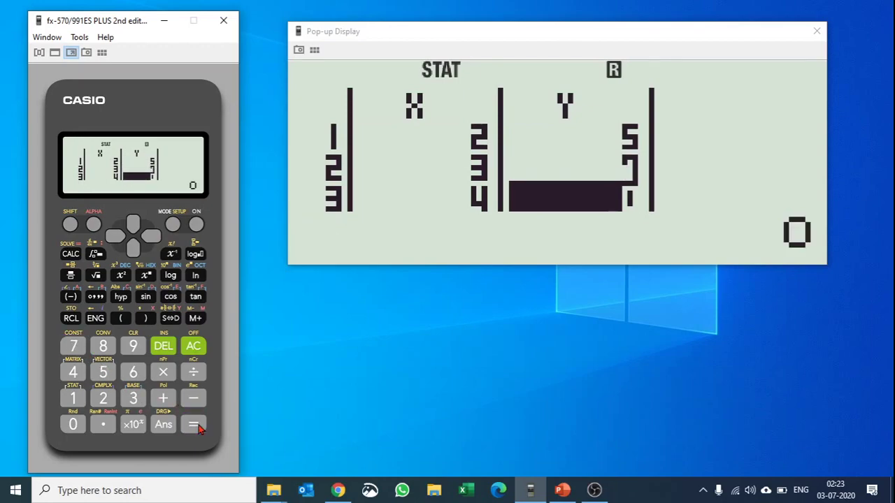
click(132, 348)
click(193, 424)
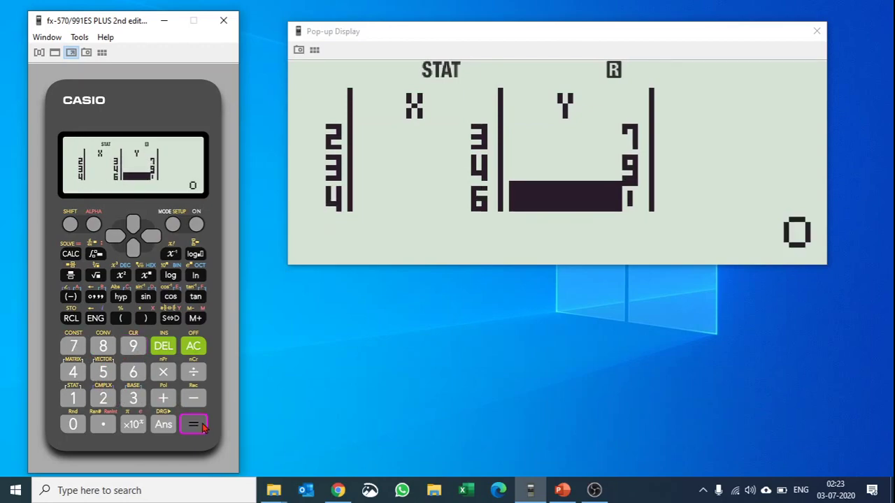
click(75, 399)
click(133, 399)
click(192, 425)
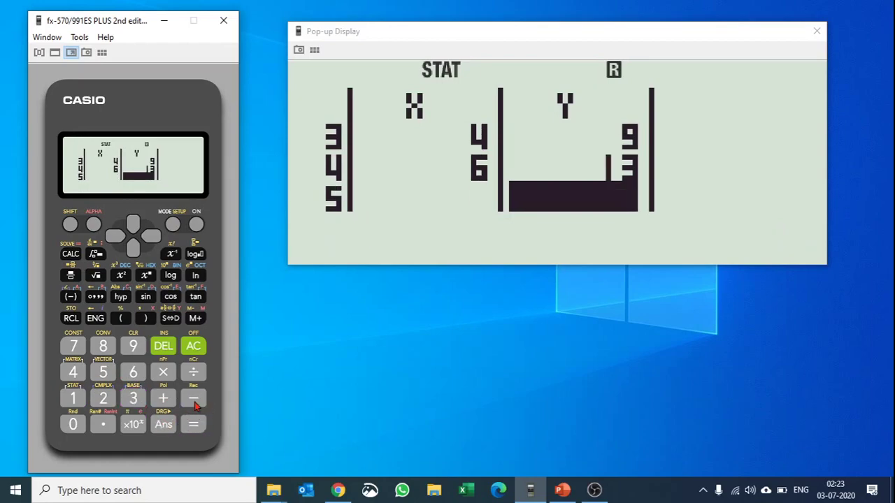
click(193, 346)
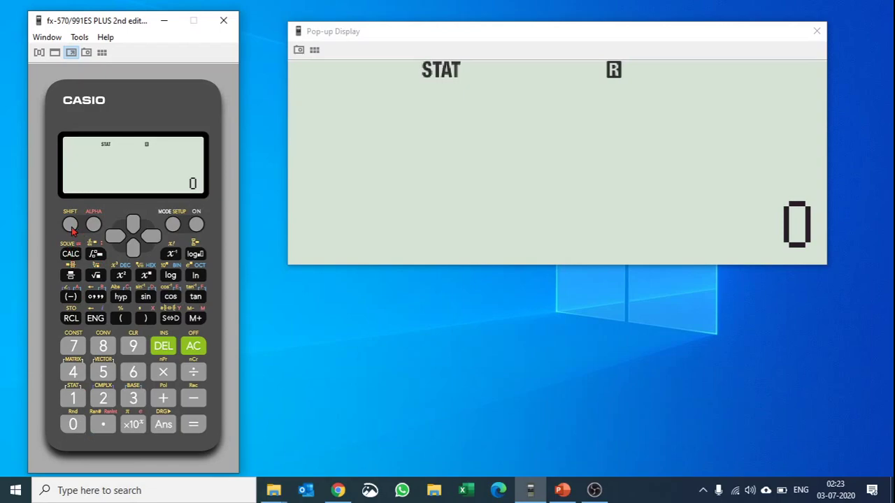
Compute regression coefficient A, giving 1, then clear the result
click(70, 224)
click(74, 397)
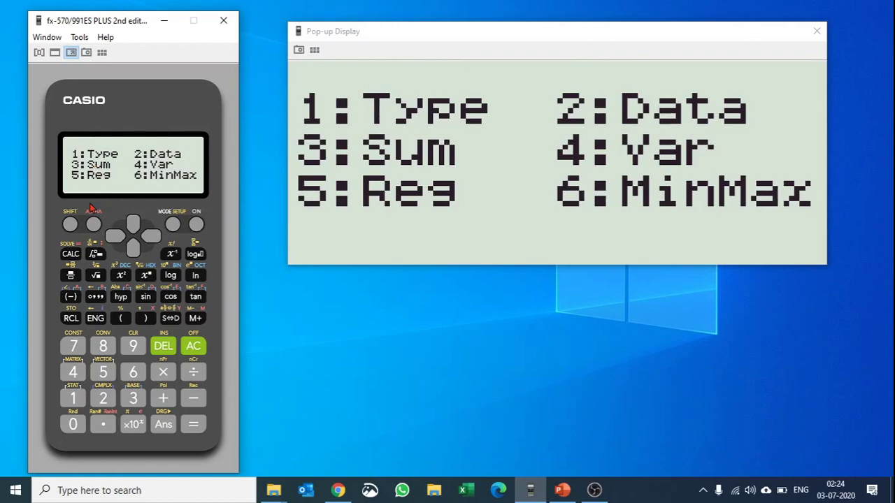
click(105, 374)
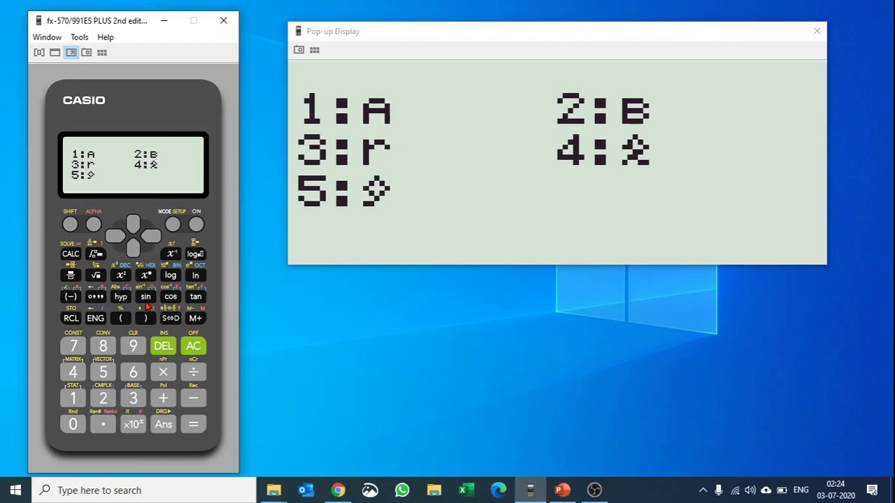
click(74, 399)
click(195, 425)
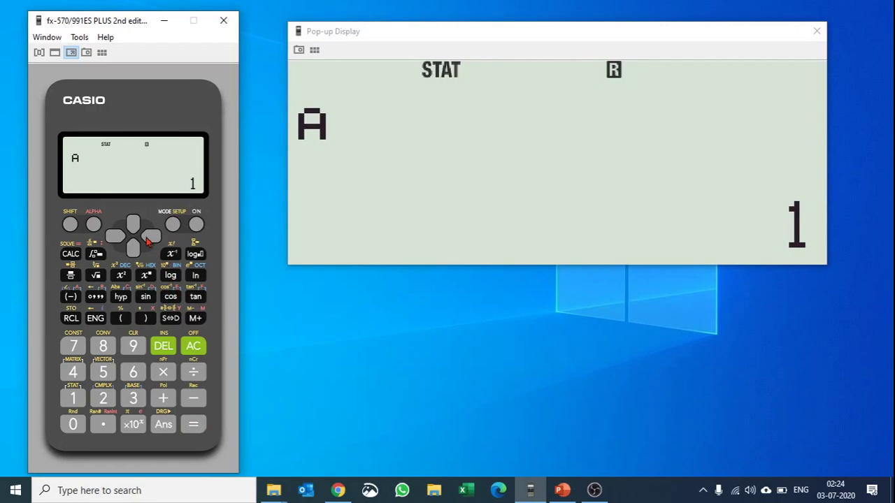
click(193, 348)
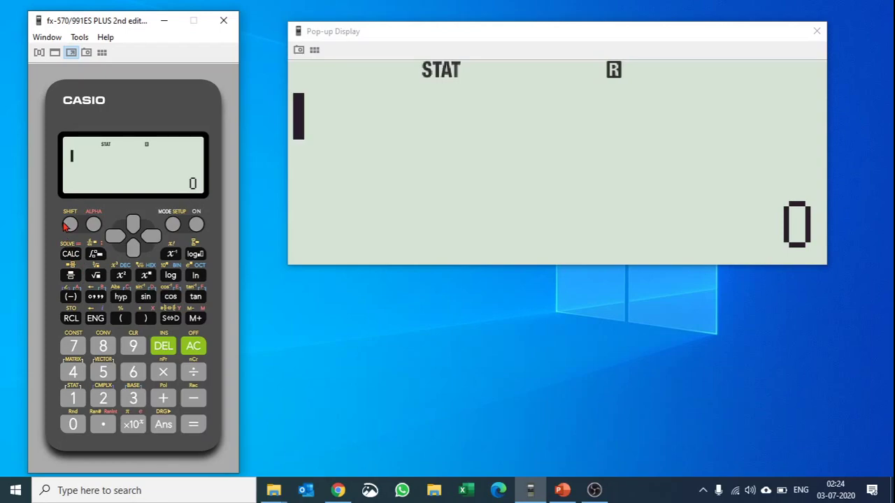
Compute regression coefficient B, giving 2
click(70, 226)
click(74, 397)
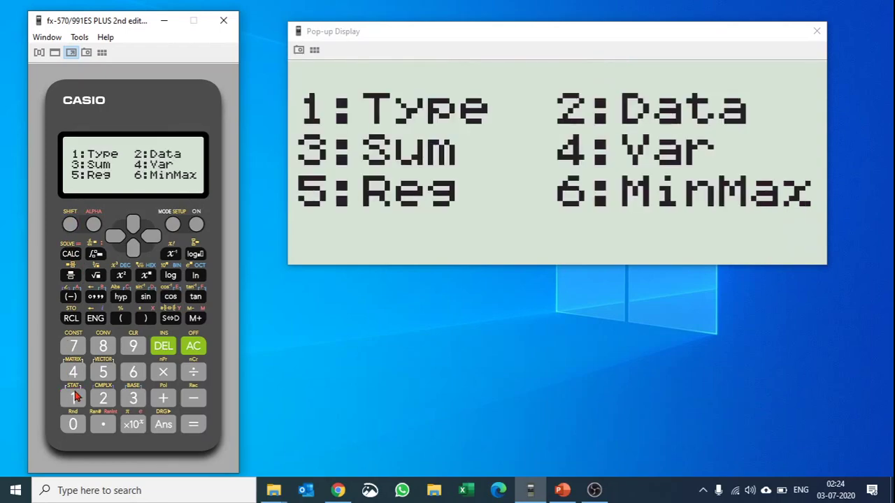
click(105, 373)
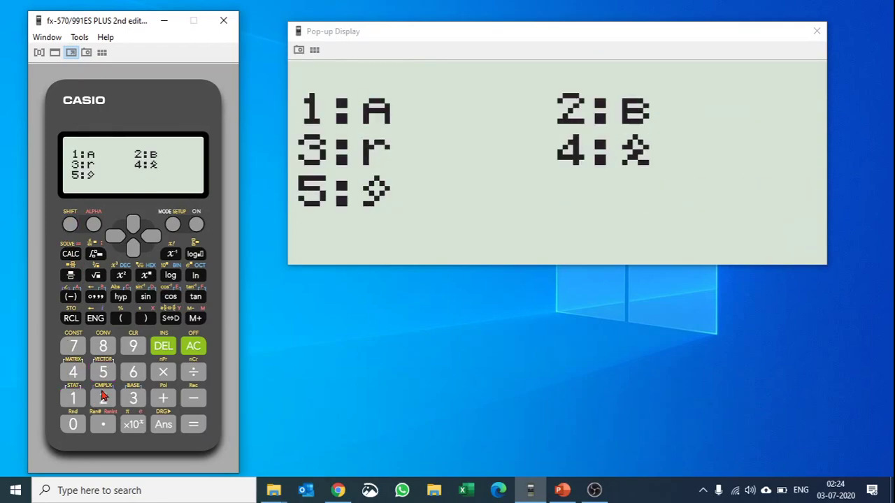
click(103, 398)
click(194, 424)
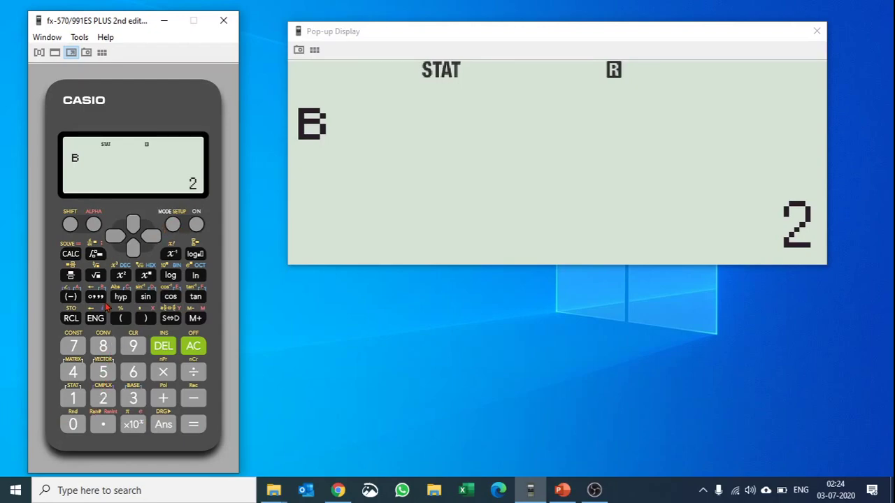
Switch to BASE-N mode, evaluate 2×9 and show the result in octal
click(173, 225)
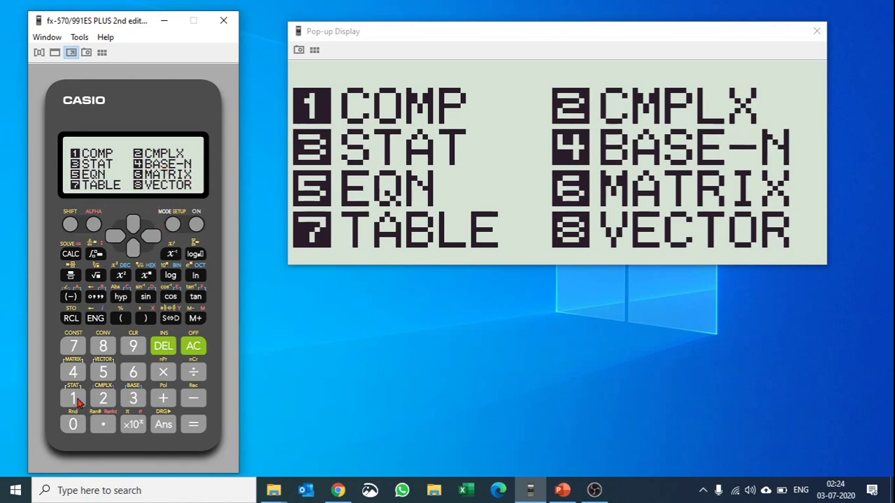
click(74, 376)
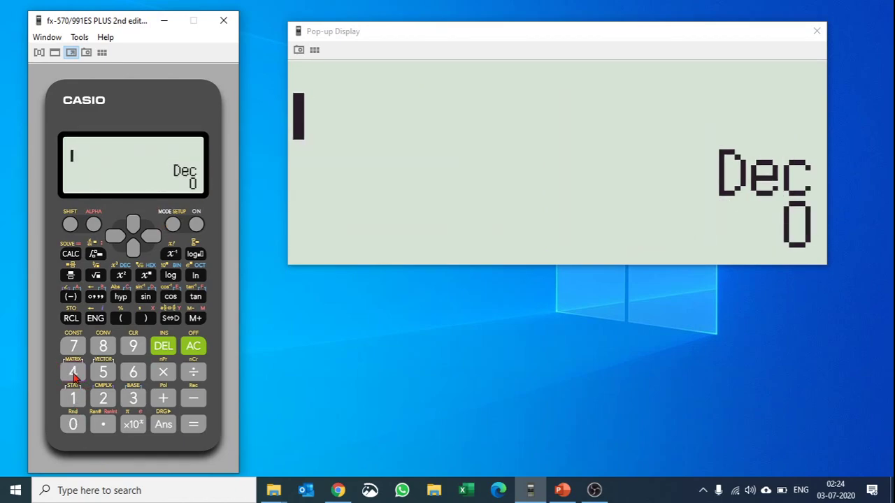
click(103, 399)
click(163, 372)
click(133, 346)
click(199, 424)
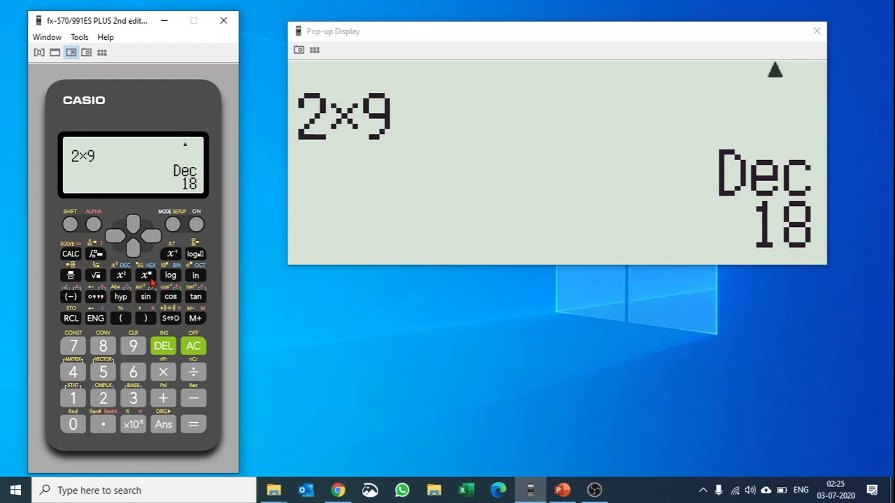
click(199, 277)
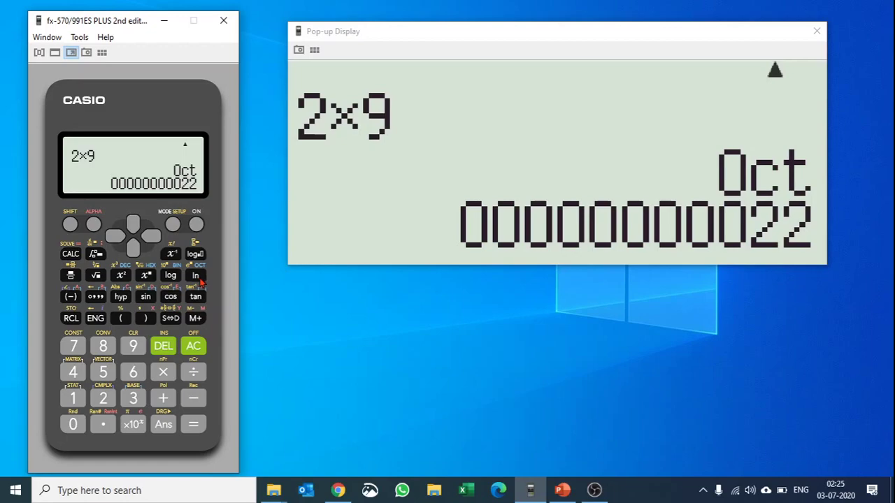
click(79, 352)
click(165, 400)
click(136, 400)
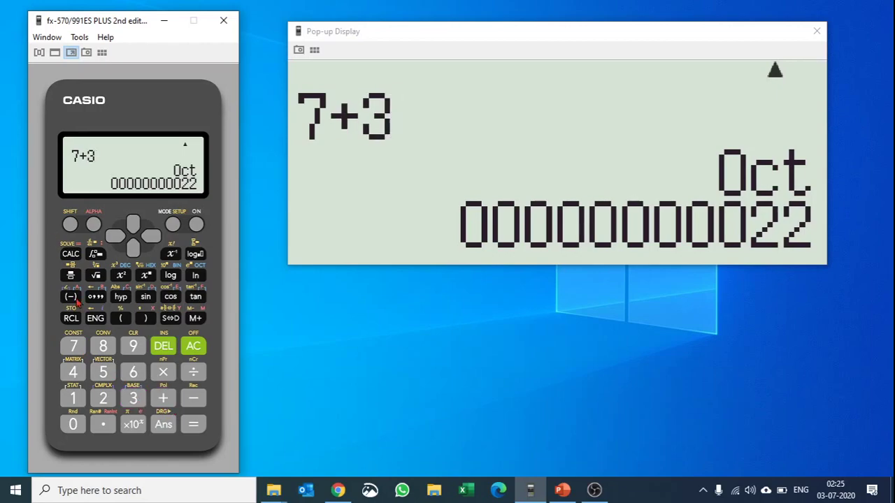
click(195, 428)
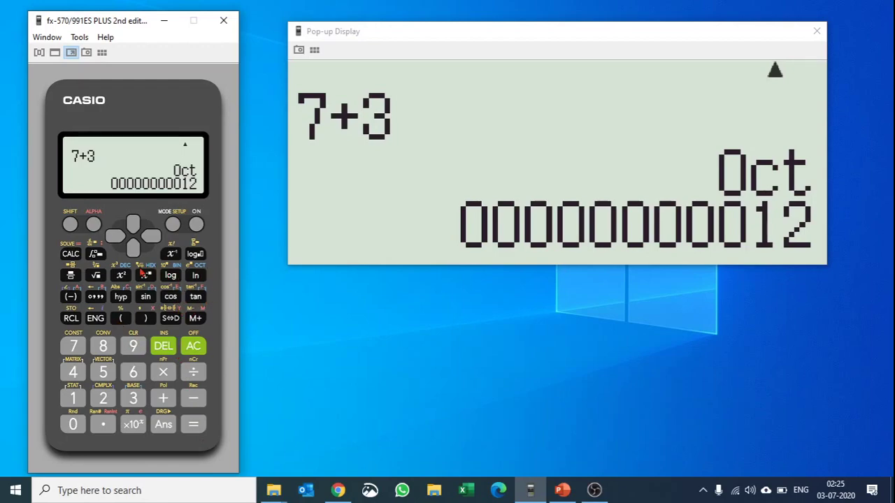
click(170, 276)
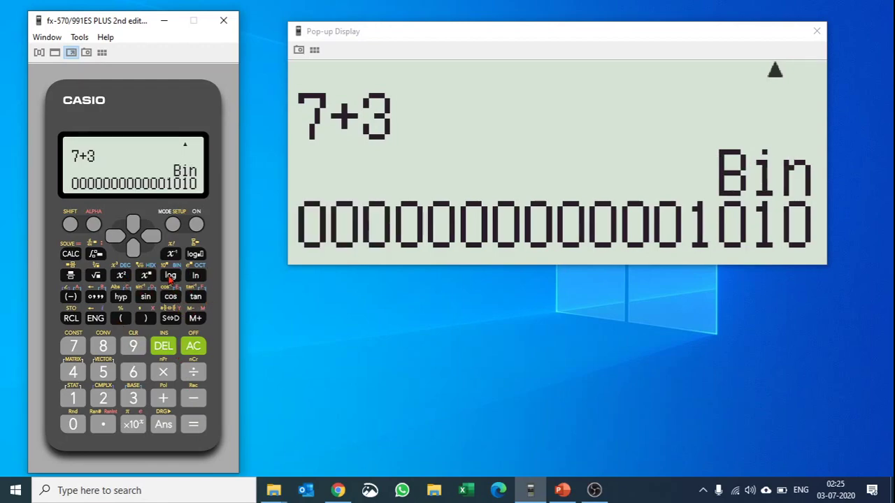
In EQN quadratic mode, solve with a=1, b=-6, c=9, giving X=3
click(172, 224)
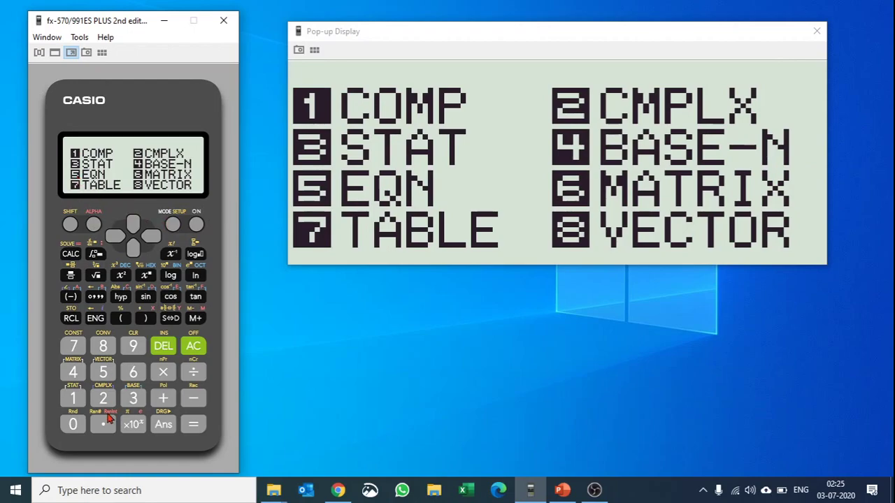
click(103, 373)
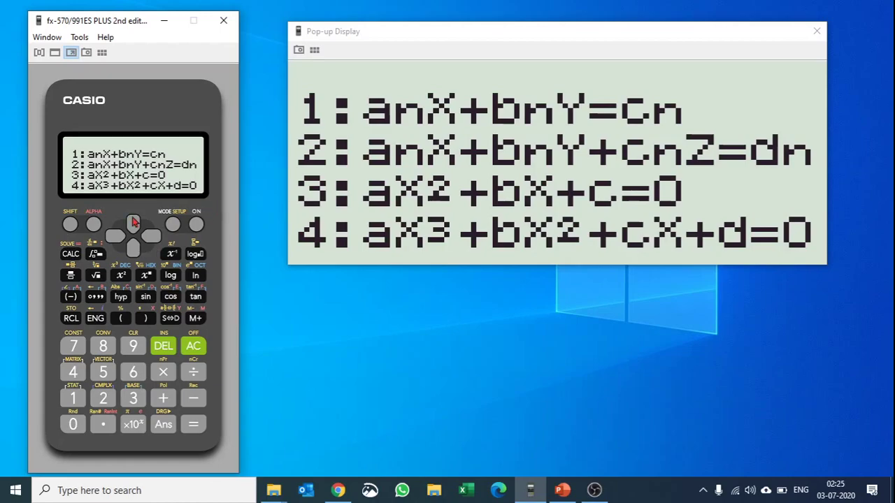
click(132, 400)
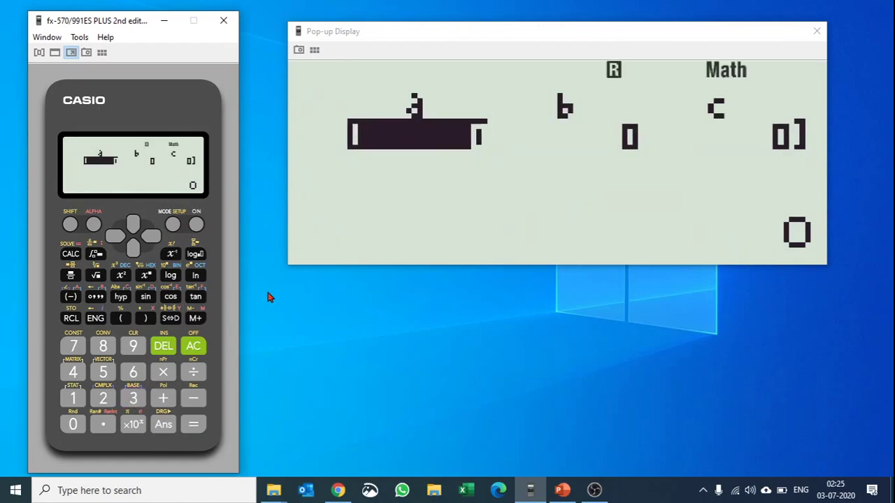
click(70, 402)
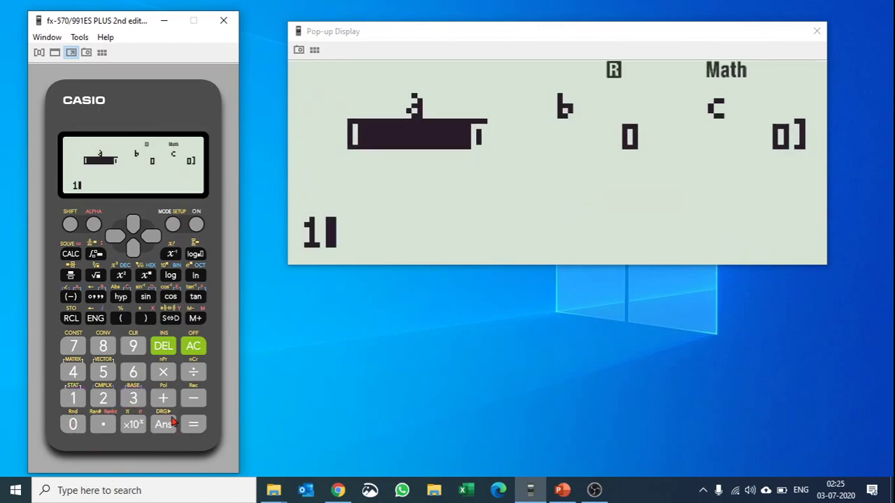
click(193, 428)
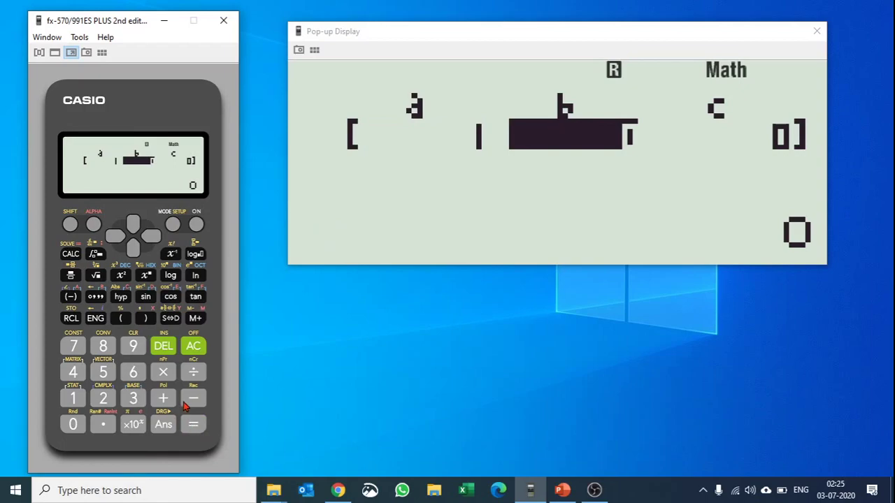
click(193, 398)
click(133, 372)
click(193, 418)
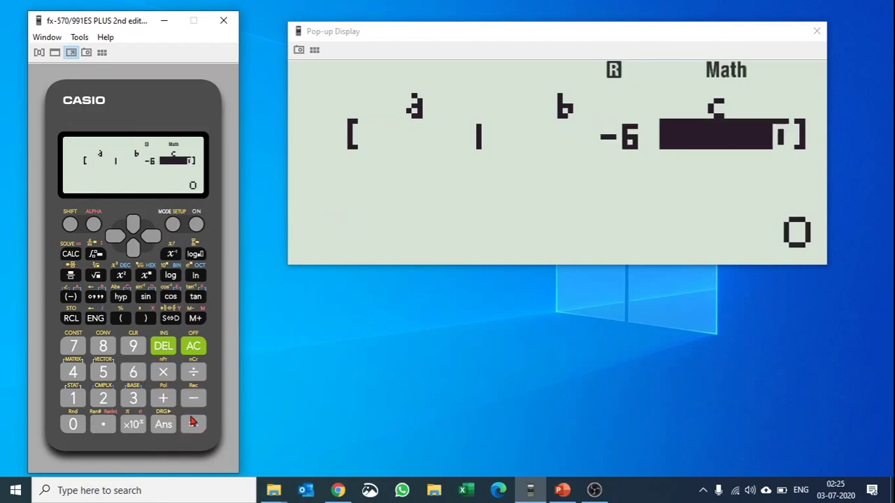
click(133, 346)
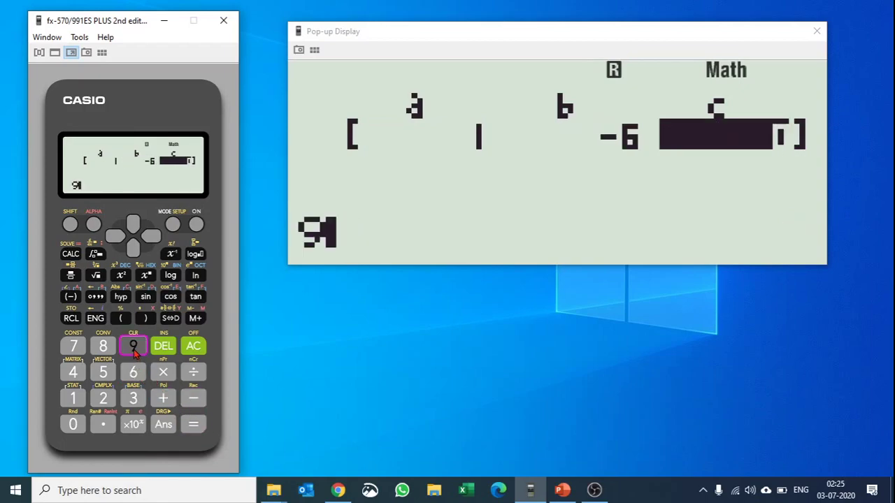
click(196, 425)
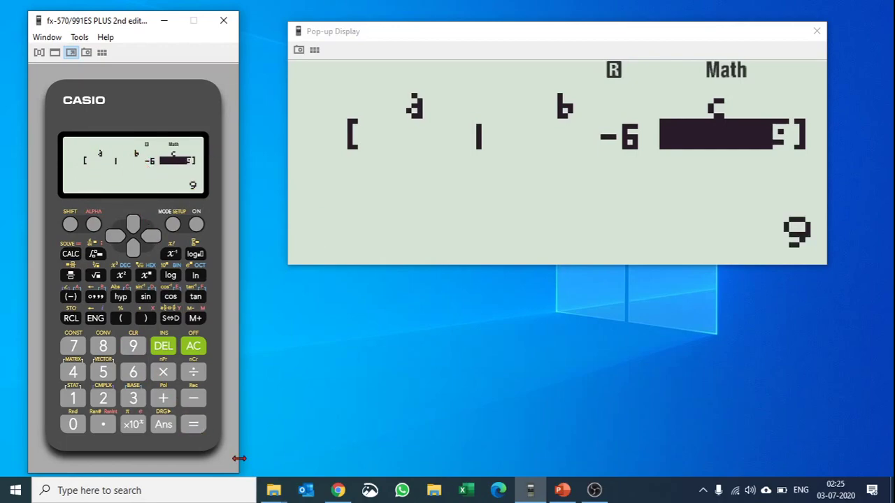
click(206, 422)
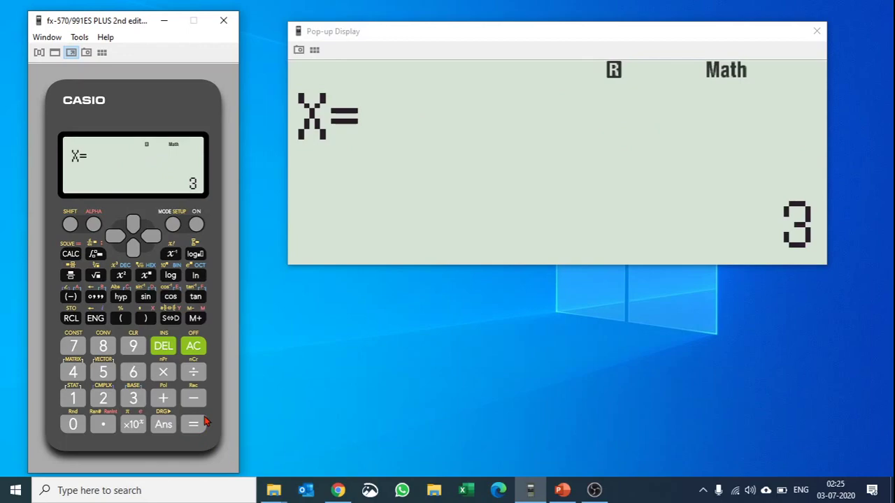
Change coefficient c to 8 and solve again, giving X1=4 and X2=2
click(196, 425)
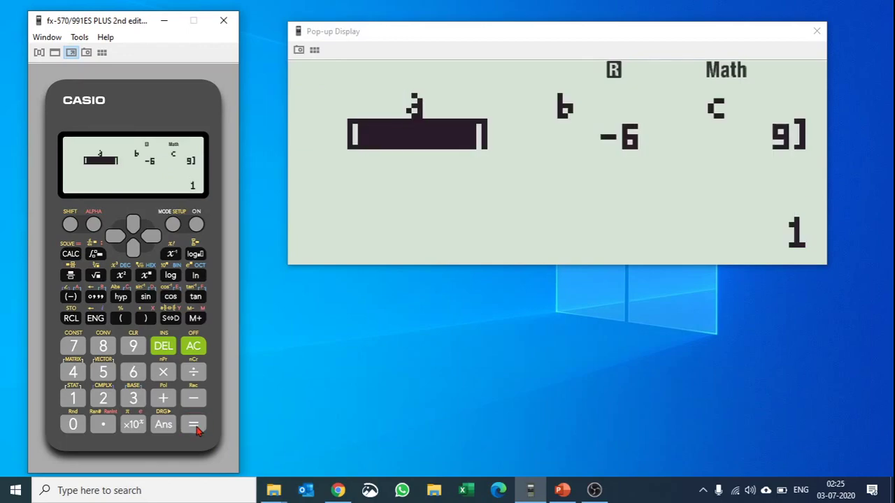
click(195, 427)
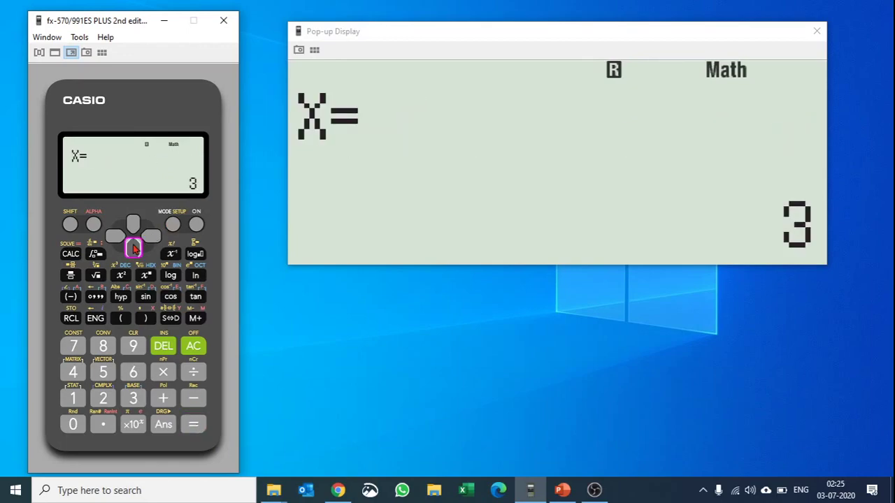
click(150, 238)
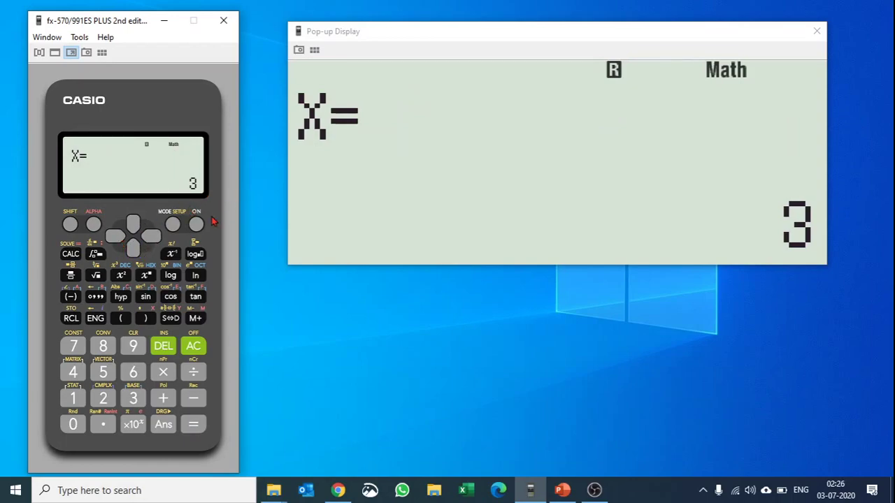
click(197, 426)
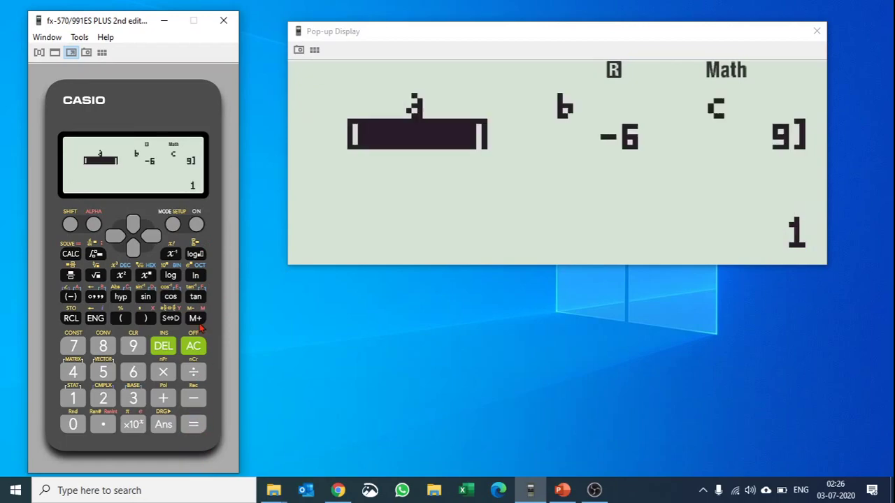
double_click(157, 239)
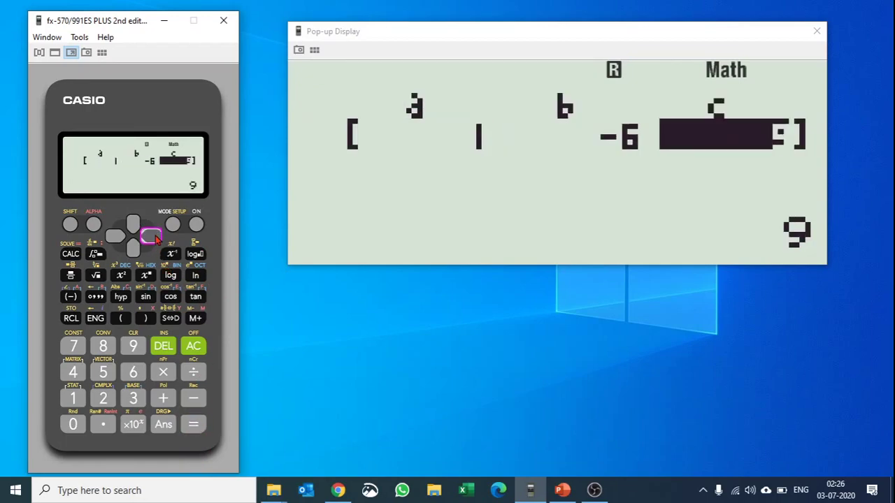
click(105, 347)
click(198, 424)
click(196, 425)
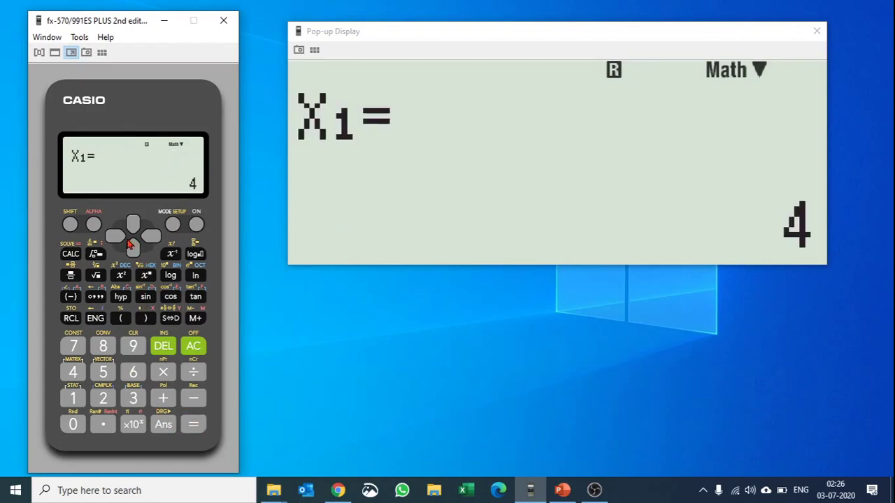
click(132, 247)
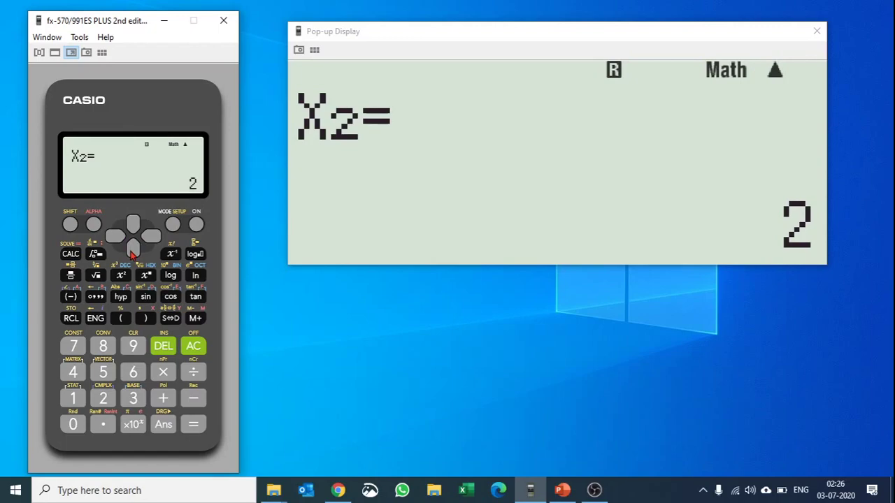
click(132, 251)
click(173, 225)
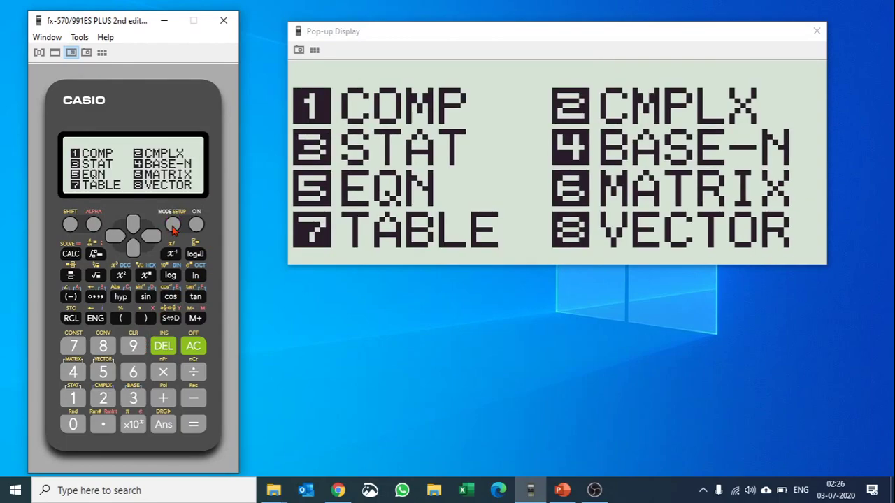
Define MatA as a 3×3 matrix and enter its first row: 2, 3, 9
click(133, 372)
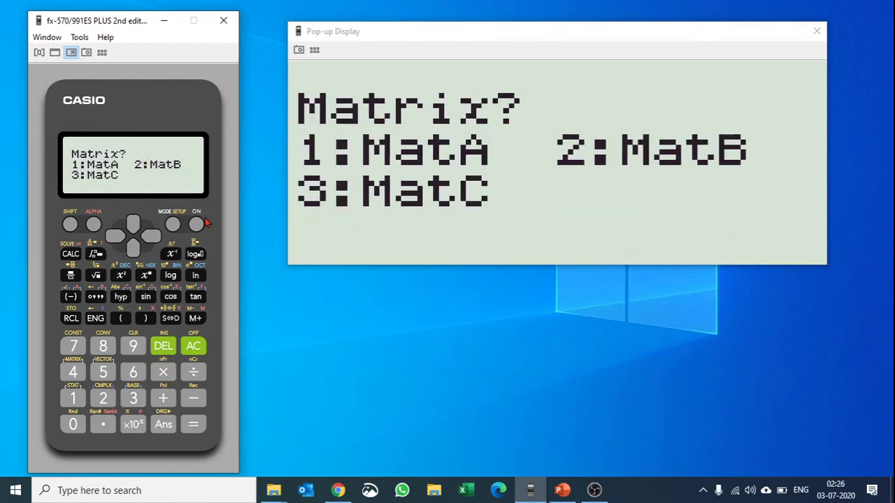
click(76, 405)
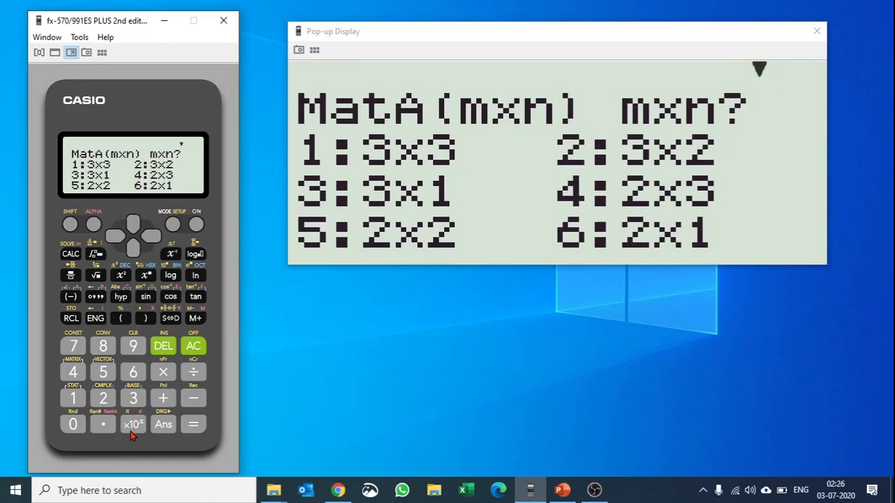
click(75, 406)
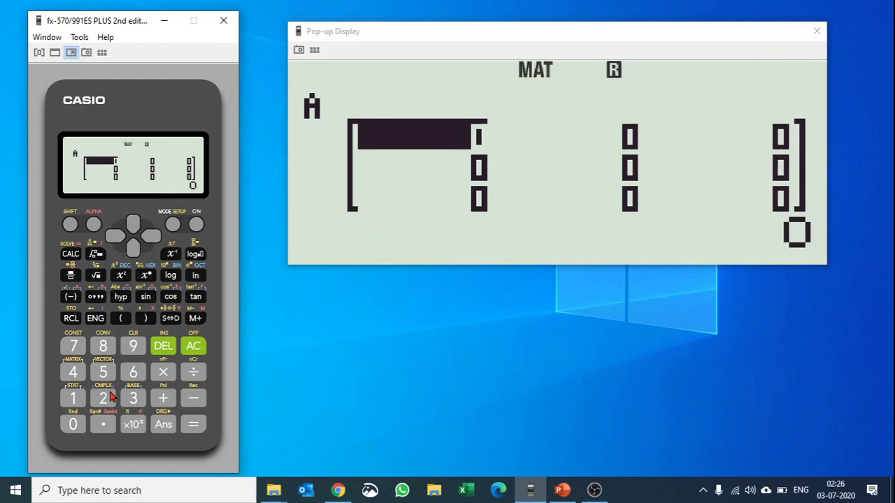
click(108, 398)
click(193, 424)
click(134, 399)
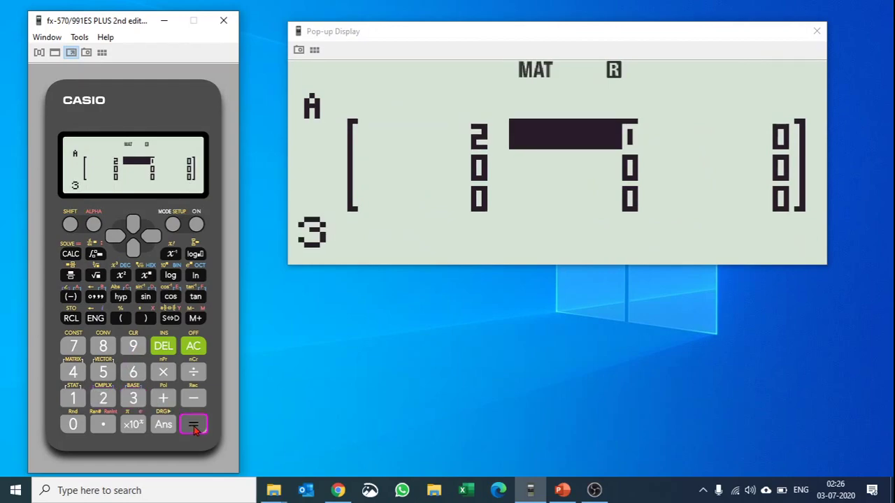
click(194, 427)
click(134, 347)
click(194, 424)
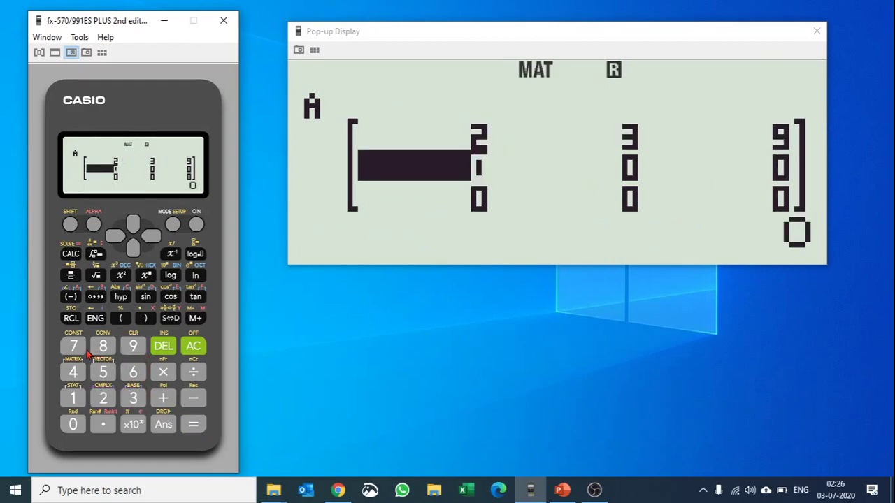
Enter the second row of matrix A: 7, 2, 3
click(83, 354)
click(193, 424)
click(104, 397)
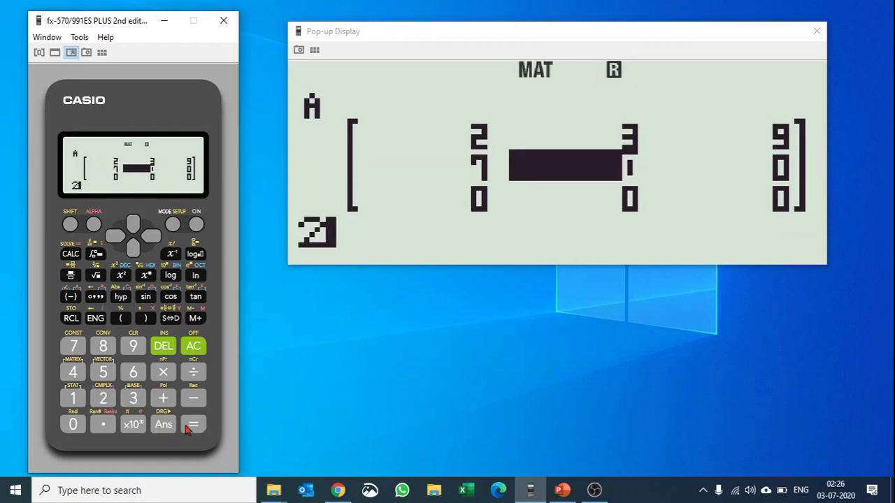
click(194, 424)
click(134, 398)
click(194, 425)
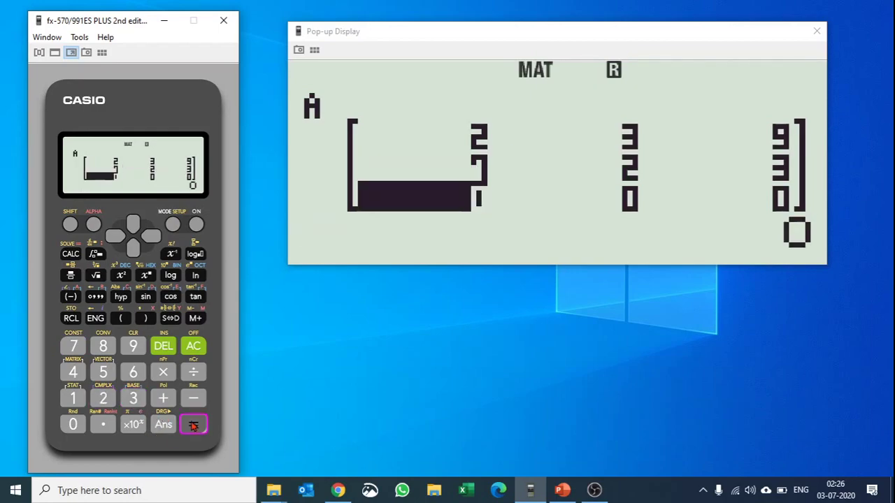
Enter the third row as 6, −2, 30 (30 via 3×Ans), then clear the screen
click(133, 372)
click(193, 425)
click(194, 400)
click(104, 397)
click(193, 425)
click(134, 398)
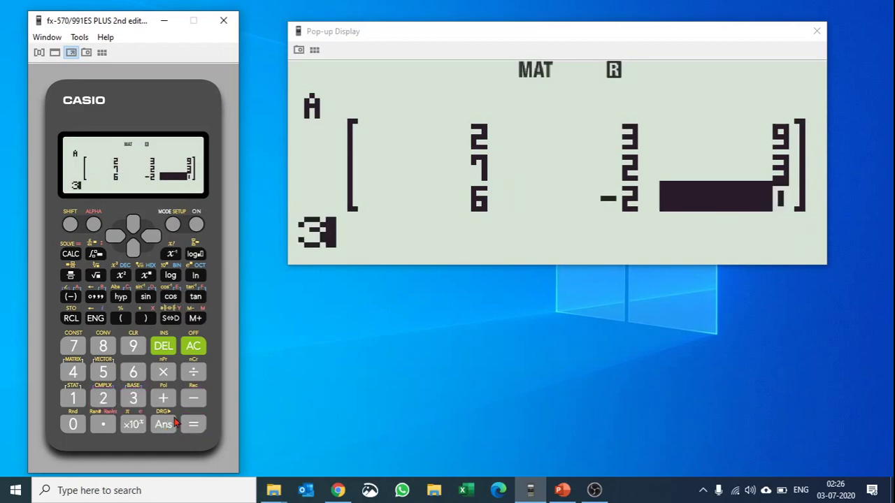
click(173, 424)
click(191, 425)
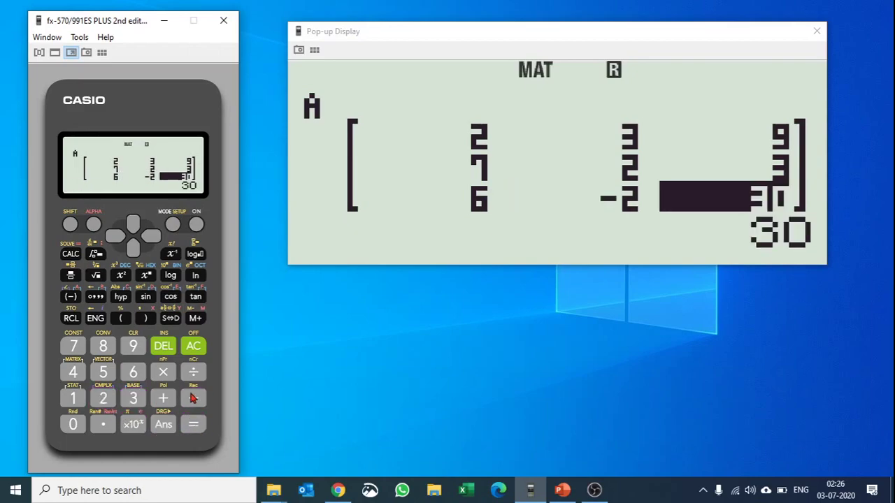
click(193, 347)
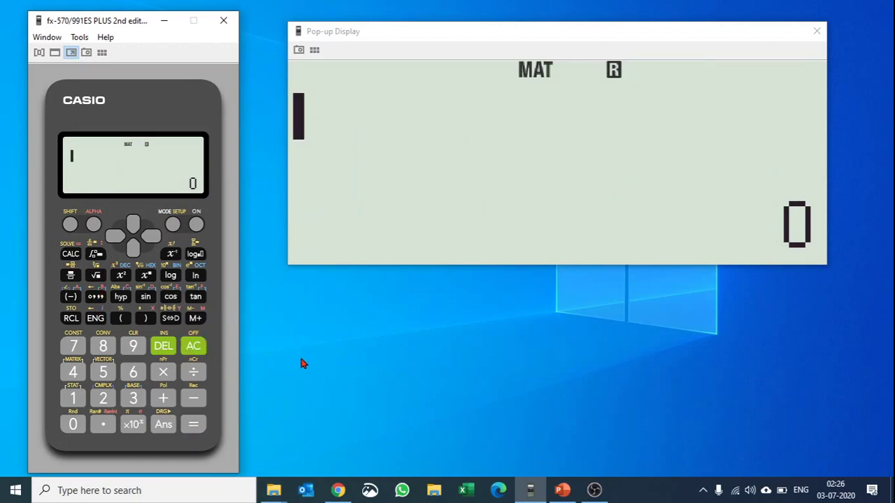
Calculate det(MatA), which gives −678, then show the list of calculation modes
click(70, 224)
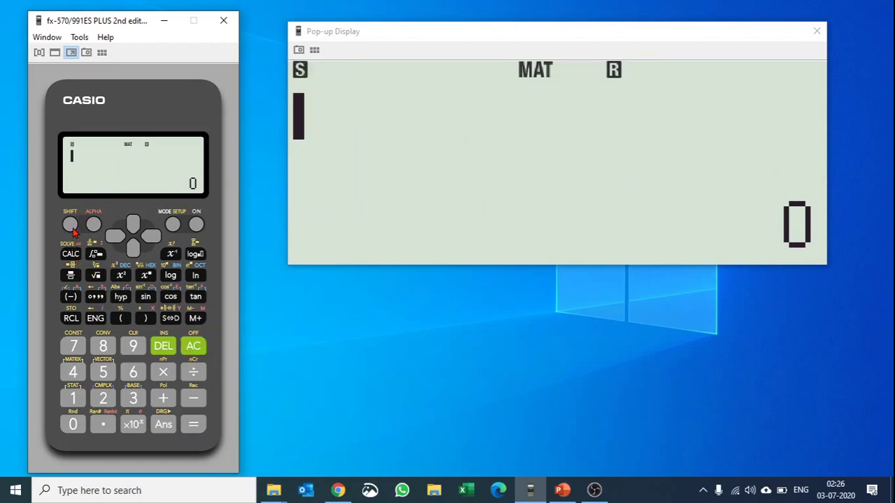
click(72, 373)
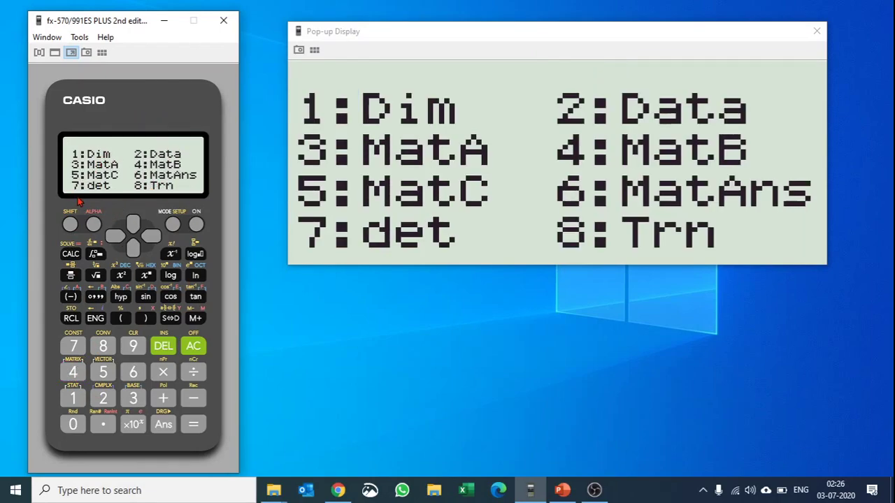
click(74, 347)
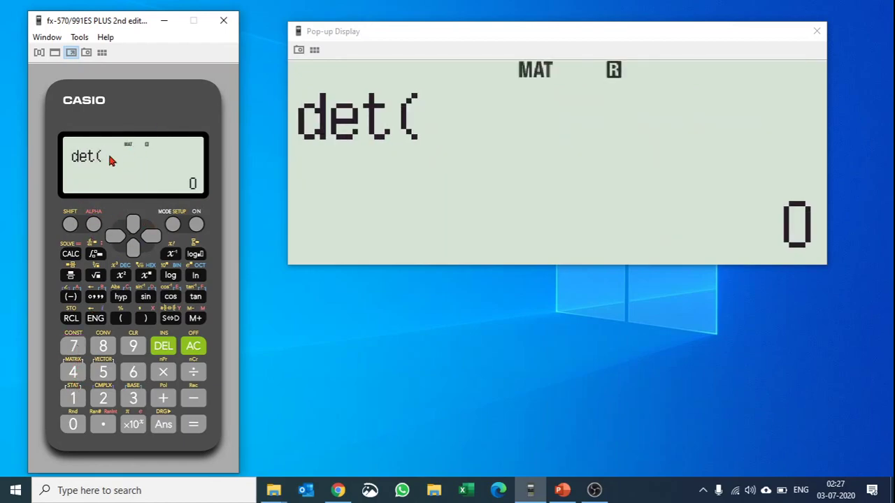
click(70, 226)
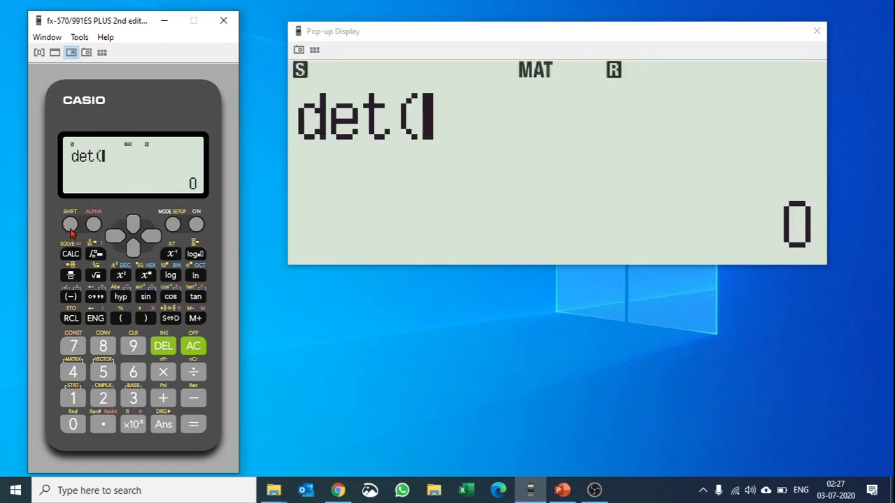
click(74, 372)
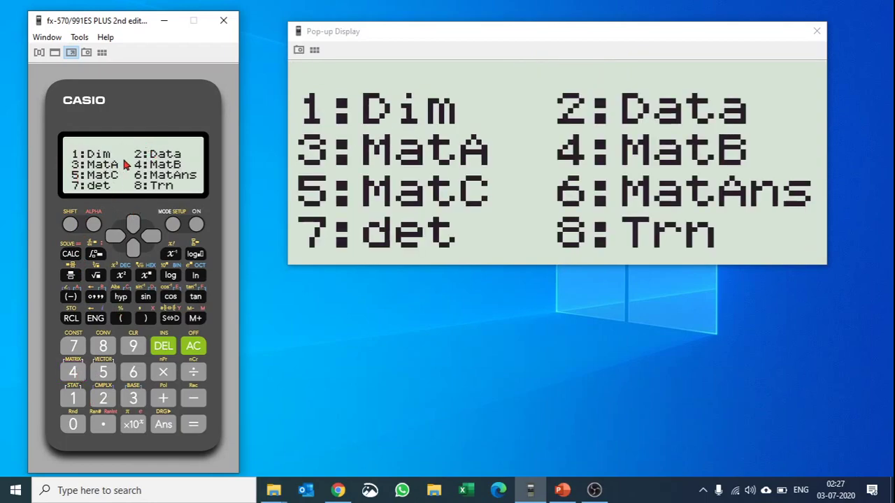
click(134, 399)
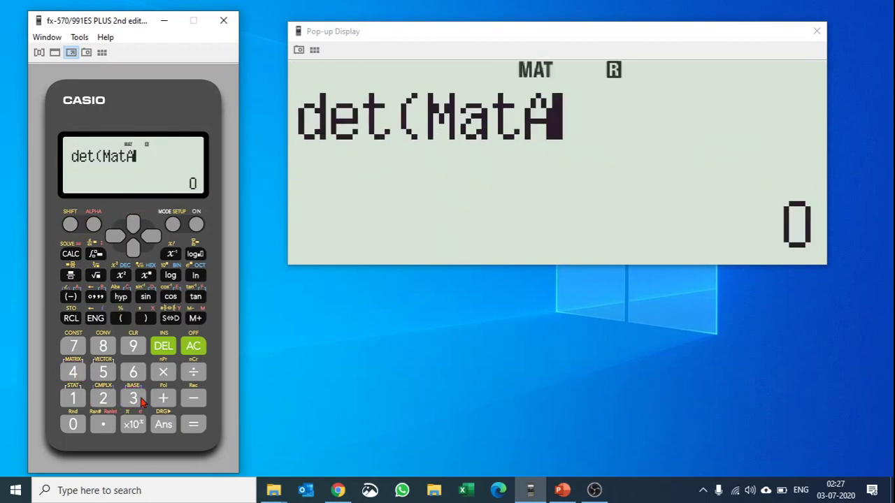
click(145, 318)
click(193, 423)
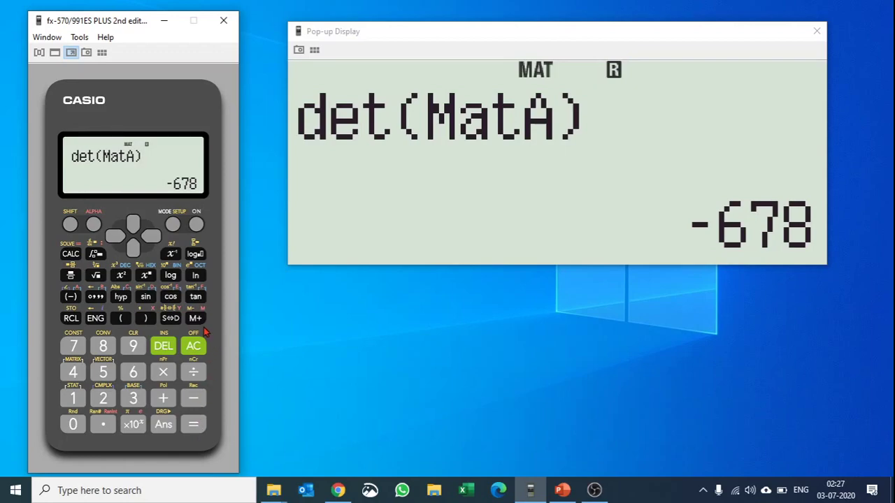
click(174, 232)
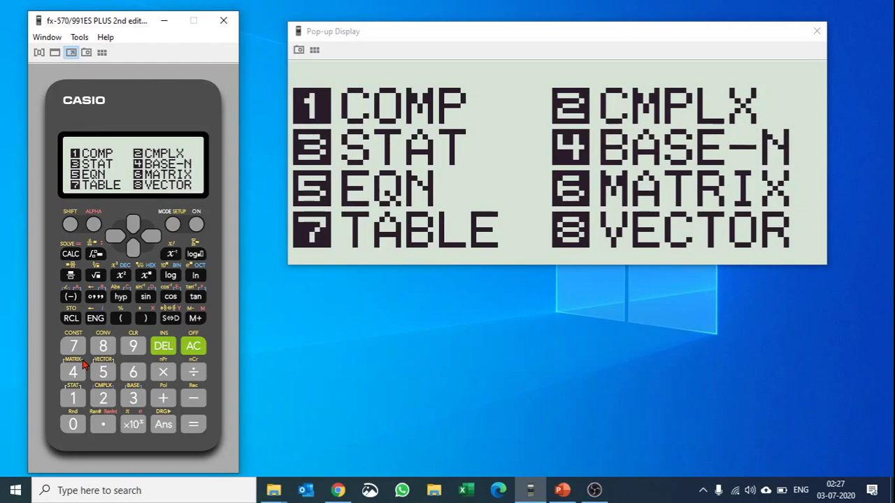
Create a TABLE for f(X)=X² with start 1, end 10 and step 1
click(72, 346)
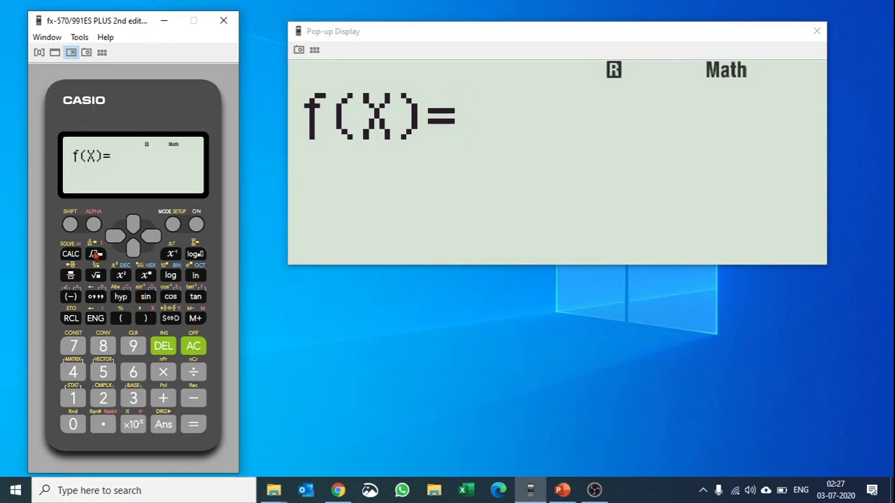
click(93, 223)
click(146, 318)
click(121, 275)
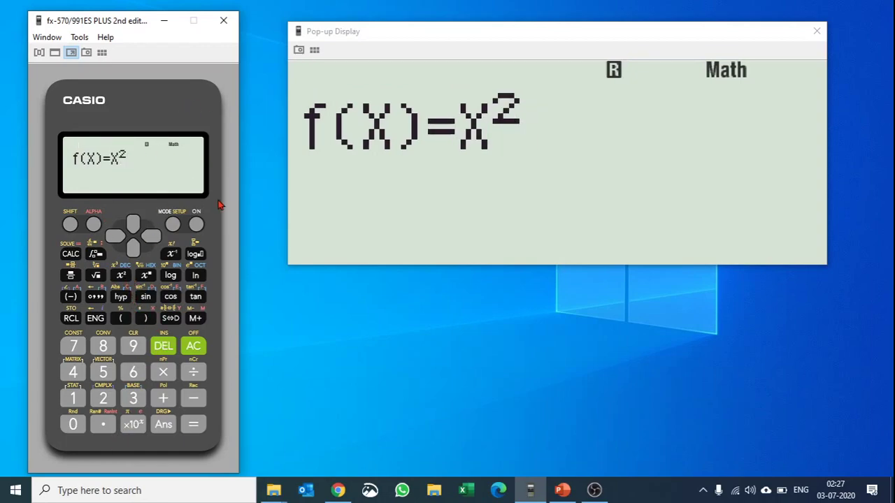
click(196, 425)
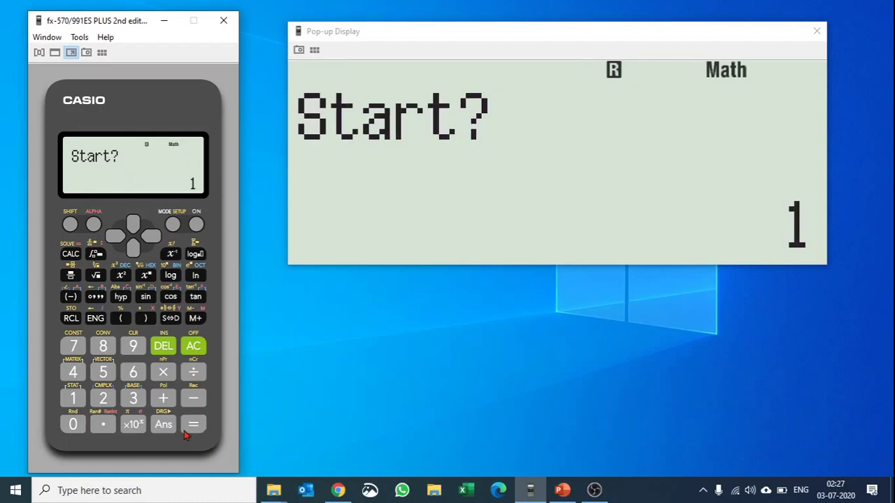
click(194, 425)
click(73, 403)
click(73, 419)
click(192, 426)
click(192, 426)
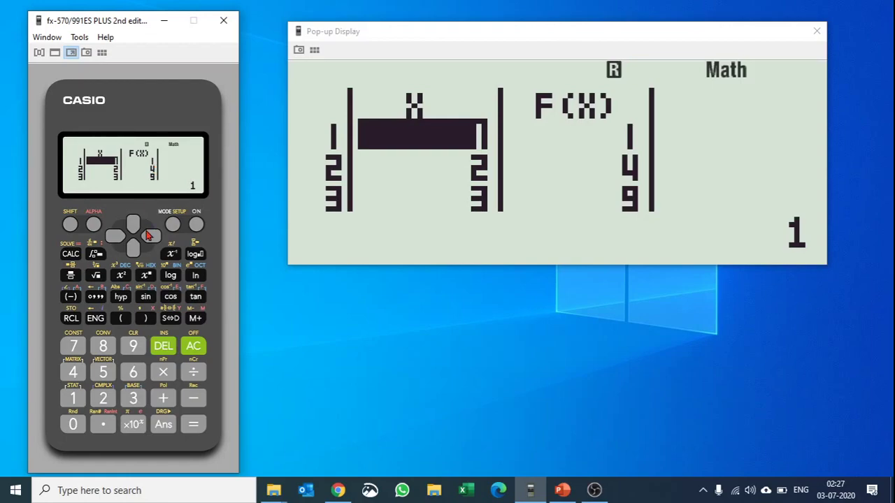
Scroll down the table to the X=7 row (49)
click(134, 255)
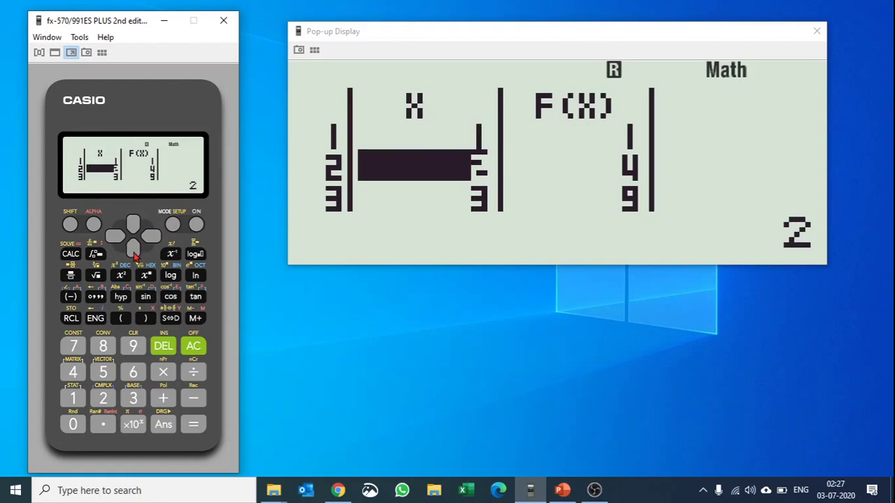
click(134, 254)
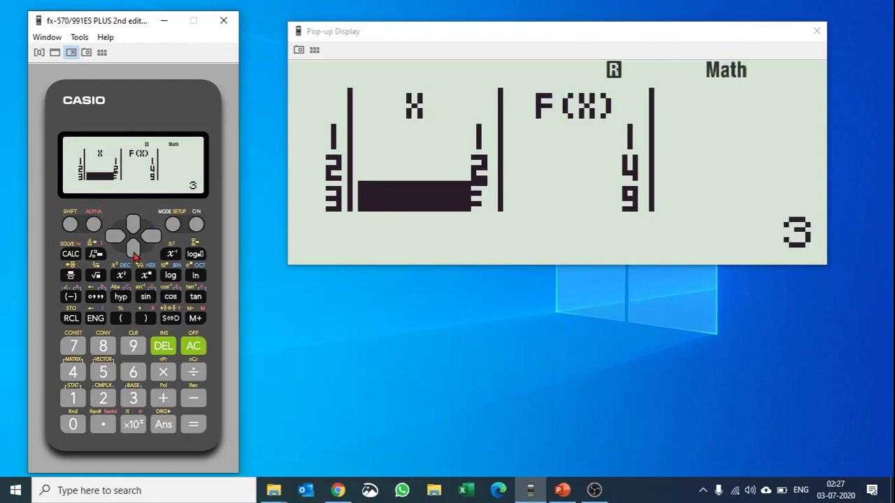
click(134, 255)
click(133, 254)
click(134, 255)
click(134, 254)
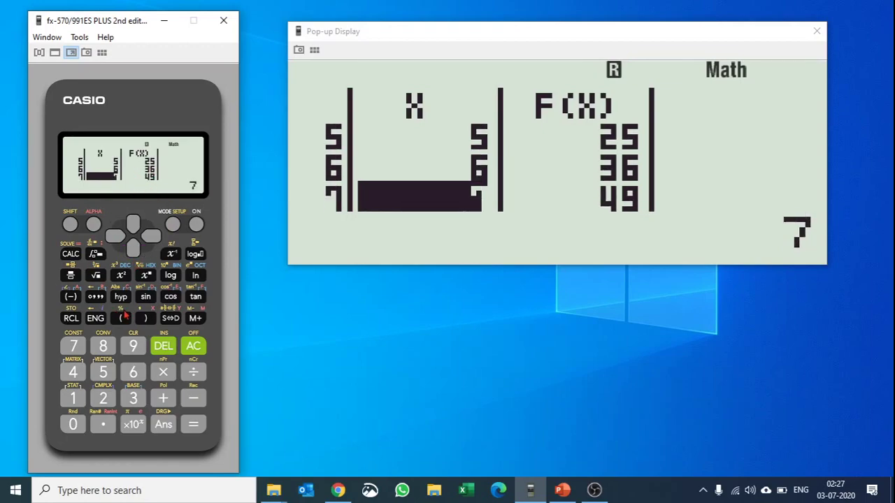
Switch to VECTOR mode and define vector A as three-dimensional
click(174, 227)
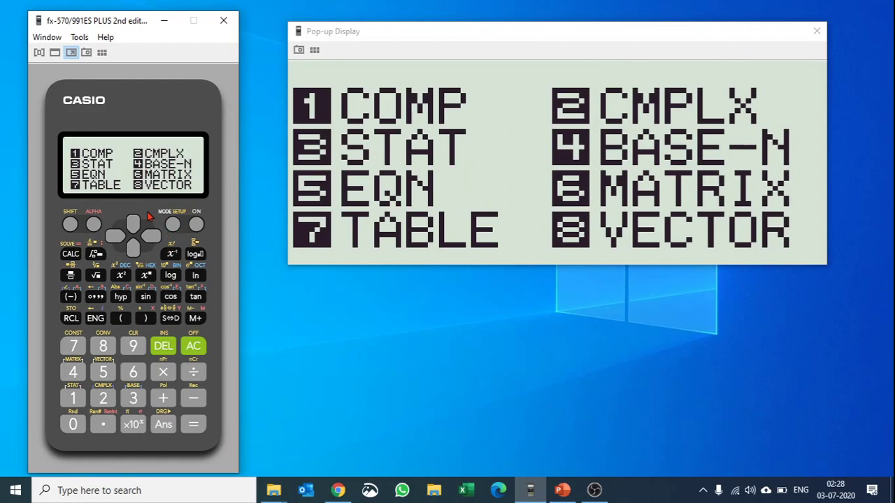
click(103, 346)
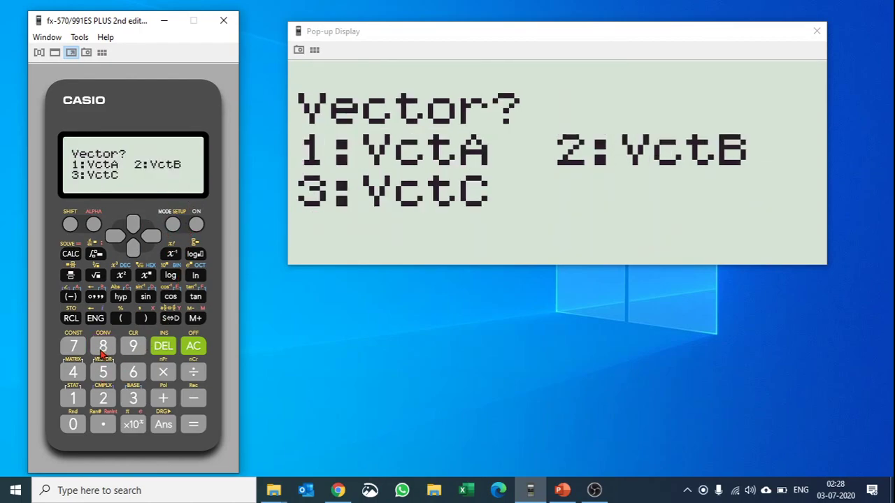
click(74, 398)
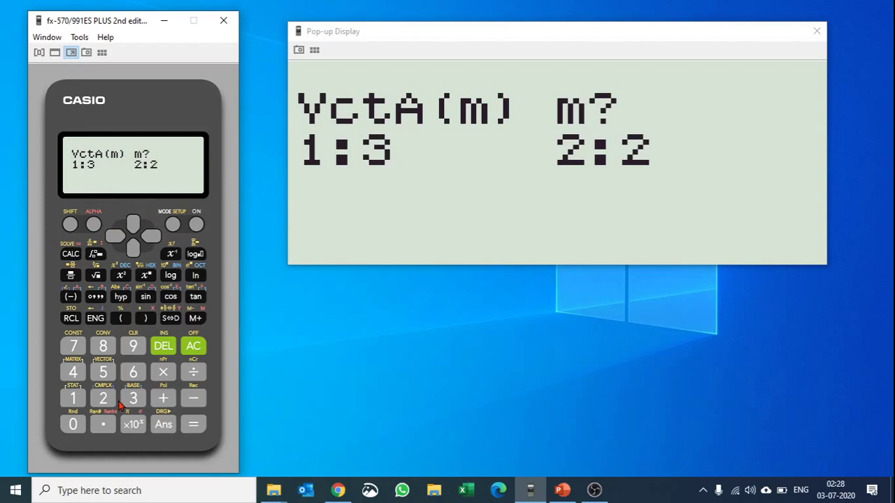
click(70, 401)
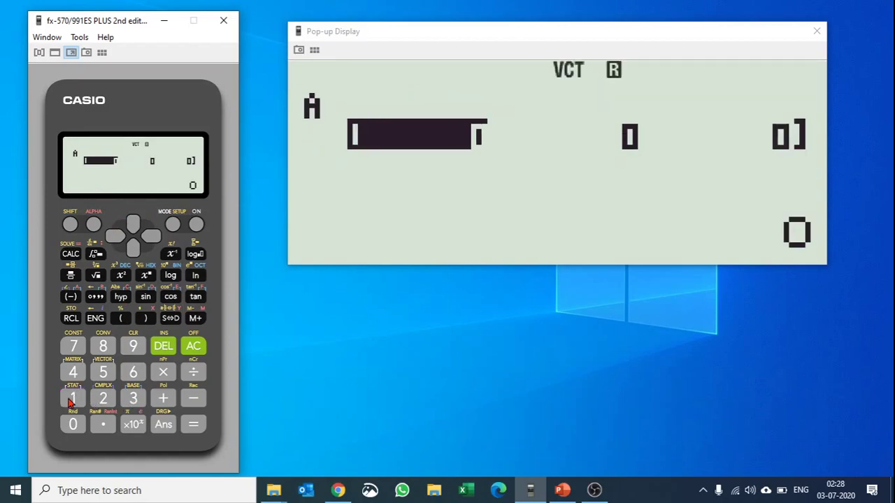
Enter vector A's elements 2, 3, −3 and clear the display
click(105, 399)
click(200, 425)
click(133, 399)
click(194, 425)
click(194, 399)
click(140, 399)
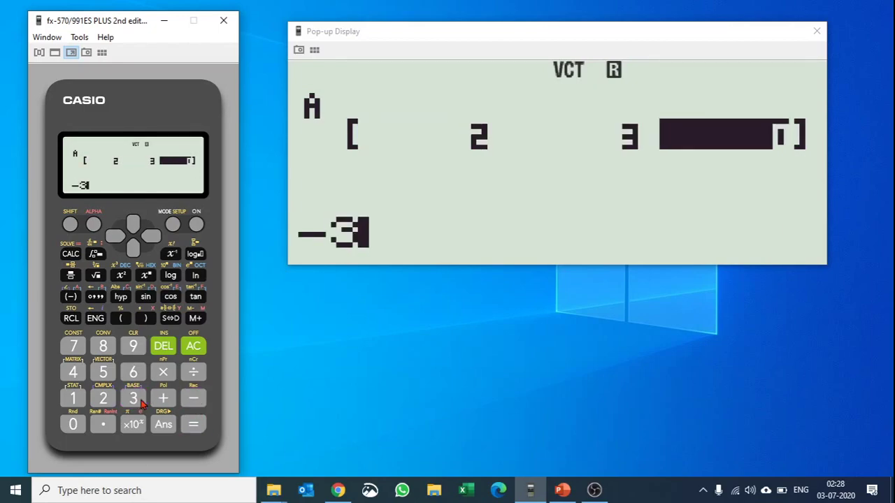
click(193, 425)
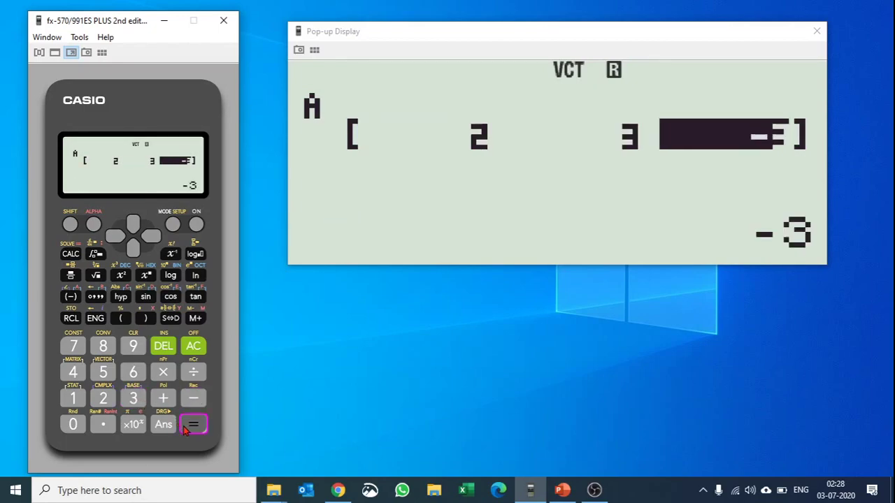
click(194, 347)
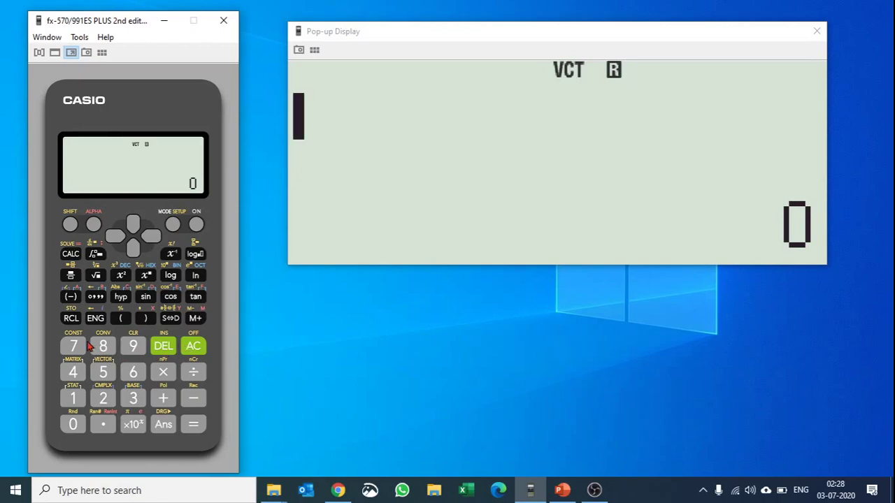
Compute 2×VctA, giving [4, 6, −6], then show the list of calculation modes
click(112, 400)
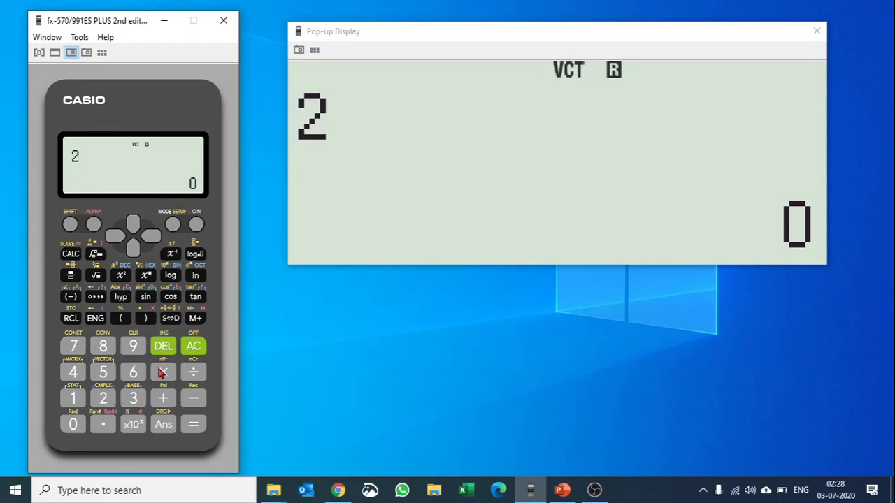
click(162, 372)
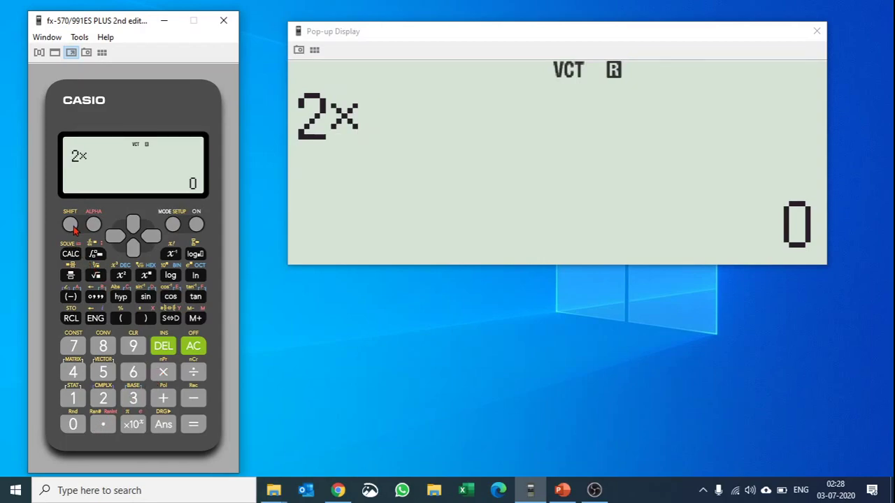
click(71, 224)
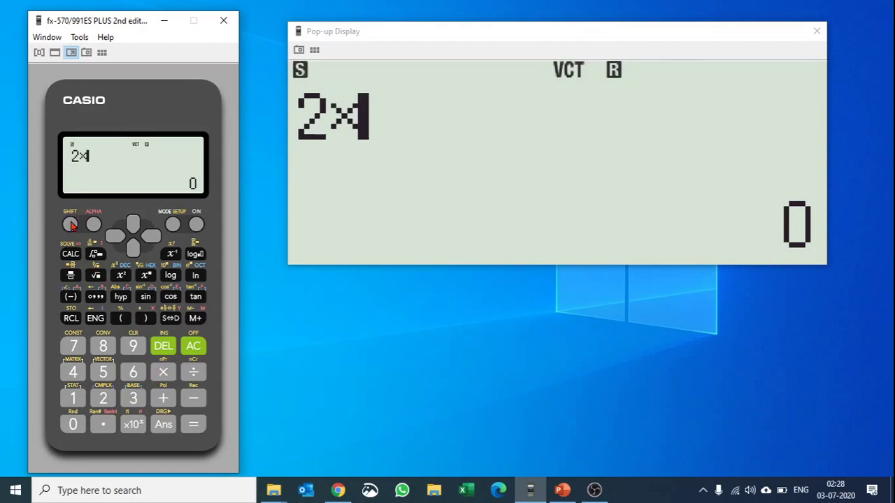
click(110, 375)
click(135, 401)
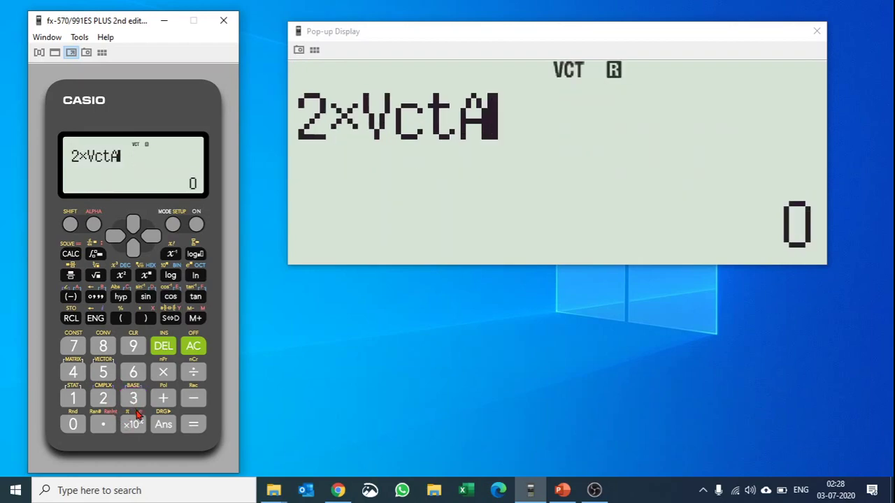
click(194, 426)
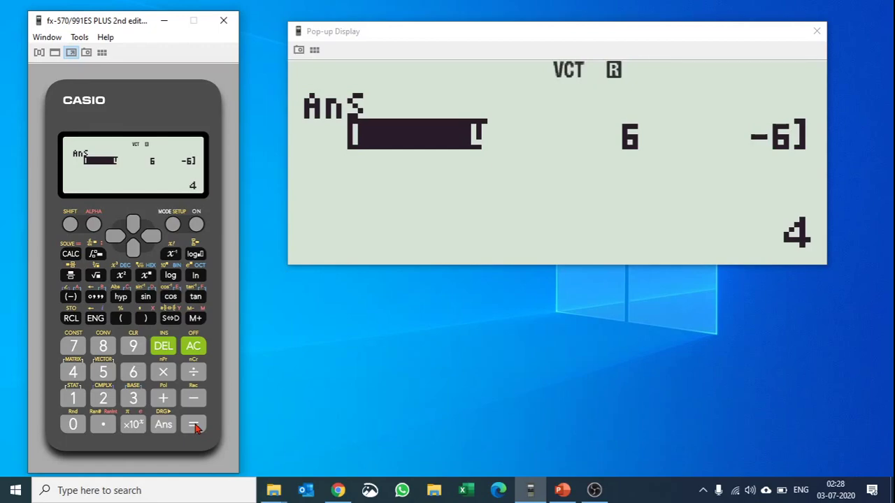
click(172, 224)
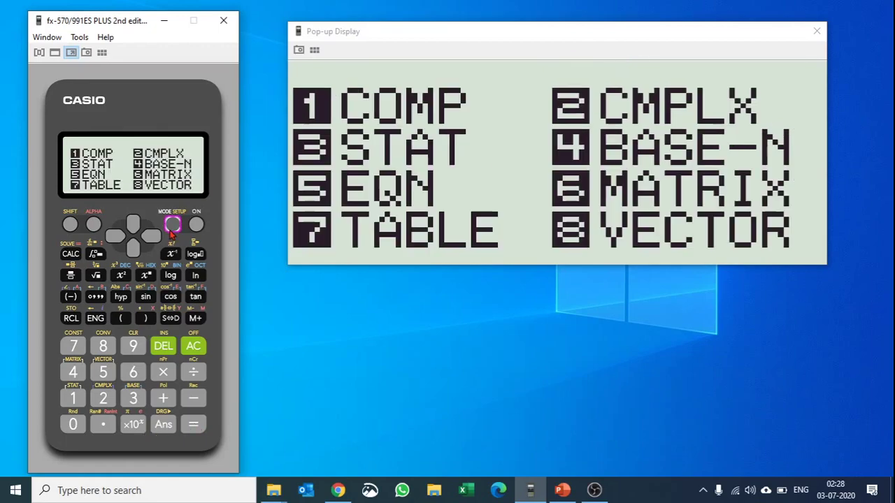
Switch to COMP mode and generate repeated Ran# random numbers, ending with 27/250
click(70, 402)
click(71, 227)
click(103, 428)
click(195, 428)
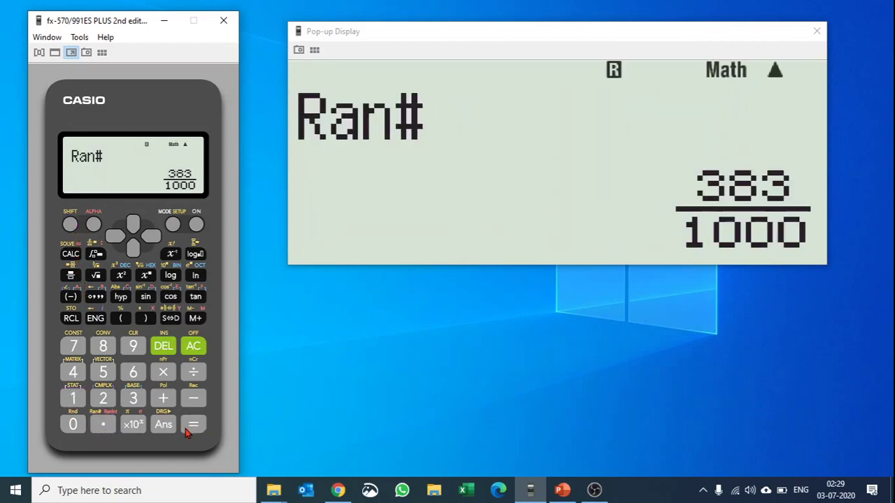
click(196, 430)
click(197, 430)
click(198, 430)
click(199, 430)
click(199, 431)
click(200, 431)
click(199, 431)
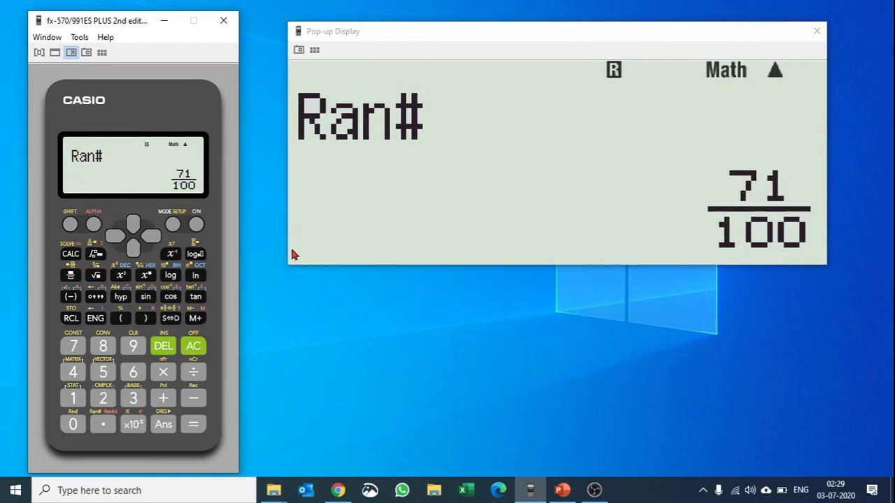
click(196, 423)
click(197, 423)
click(197, 422)
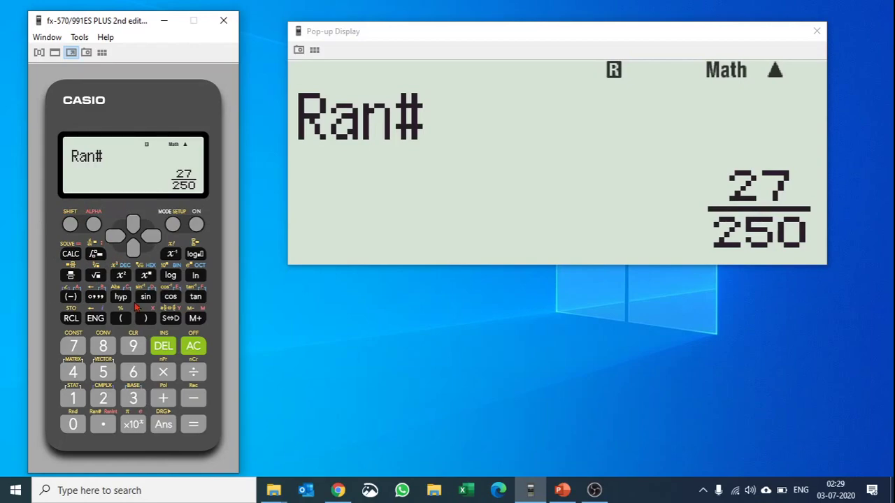
Enter 2X+1 and evaluate it with CALC at X = 1, giving 3
click(109, 398)
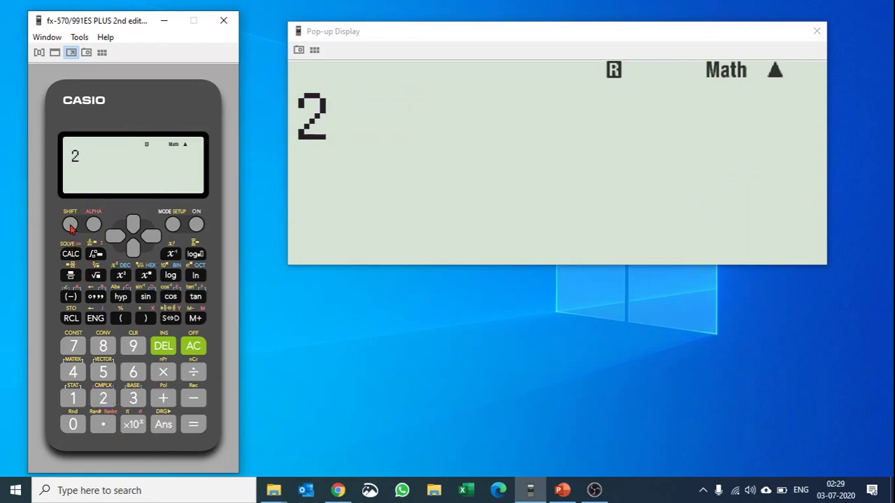
click(94, 225)
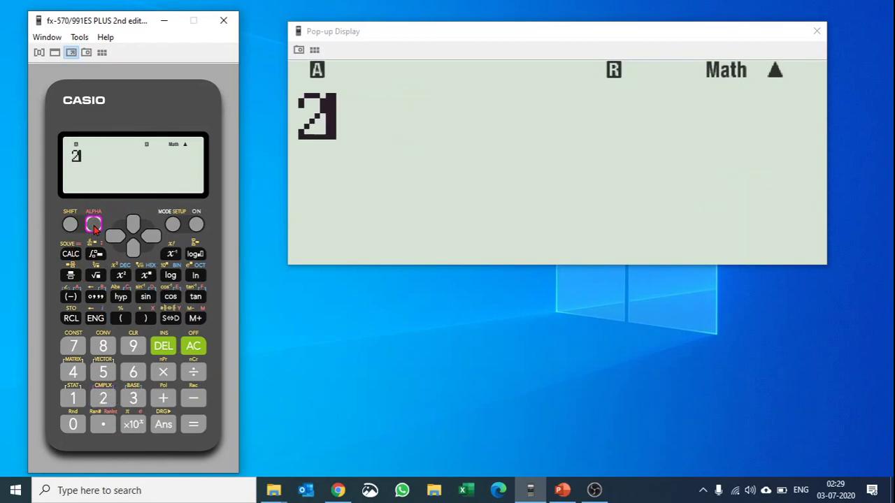
click(144, 322)
click(165, 399)
click(80, 403)
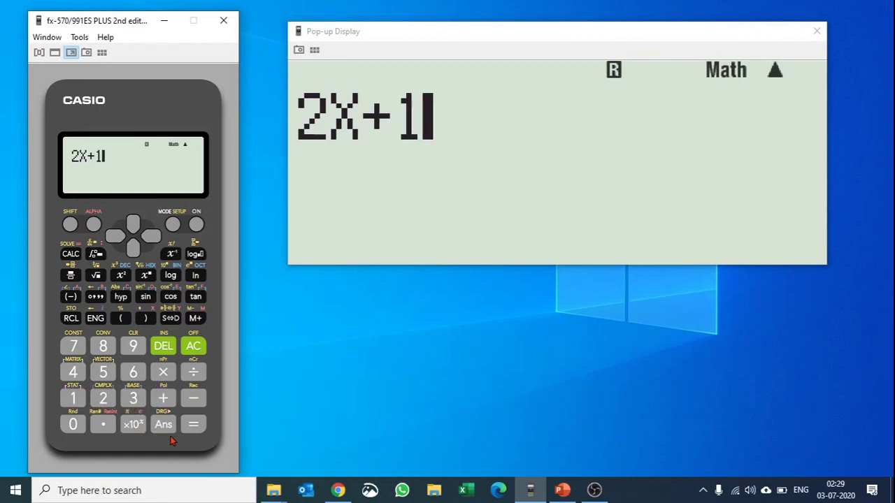
click(70, 256)
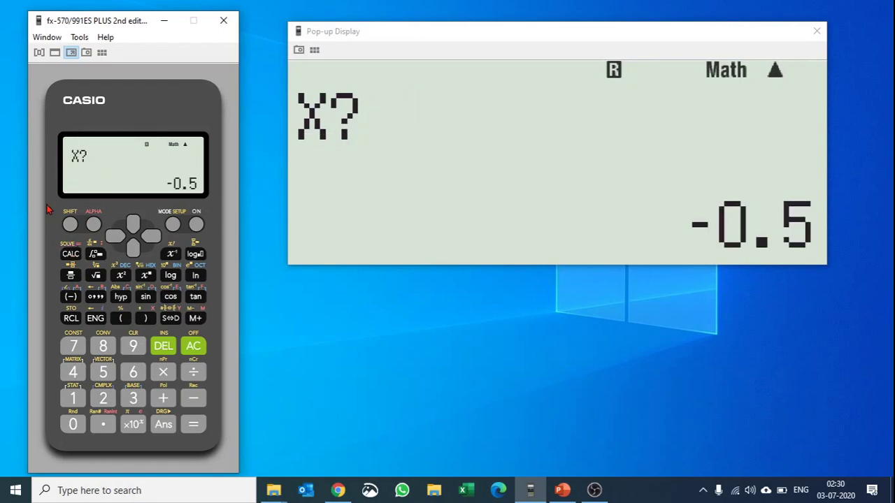
click(80, 398)
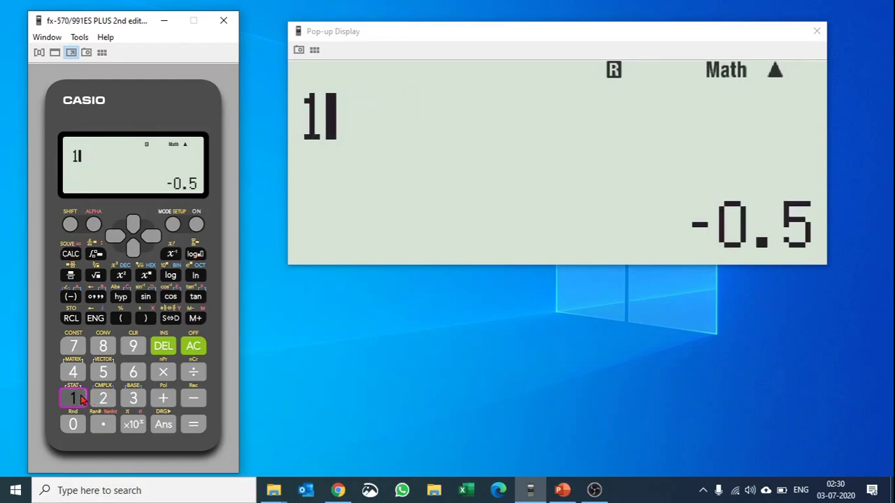
click(191, 425)
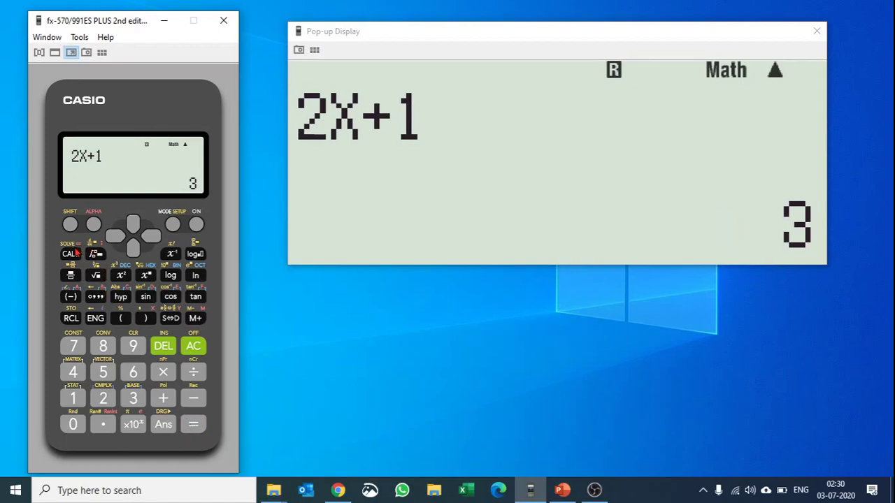
Evaluate 2X+1 again with CALC at X = 10, giving 21
click(71, 254)
click(77, 399)
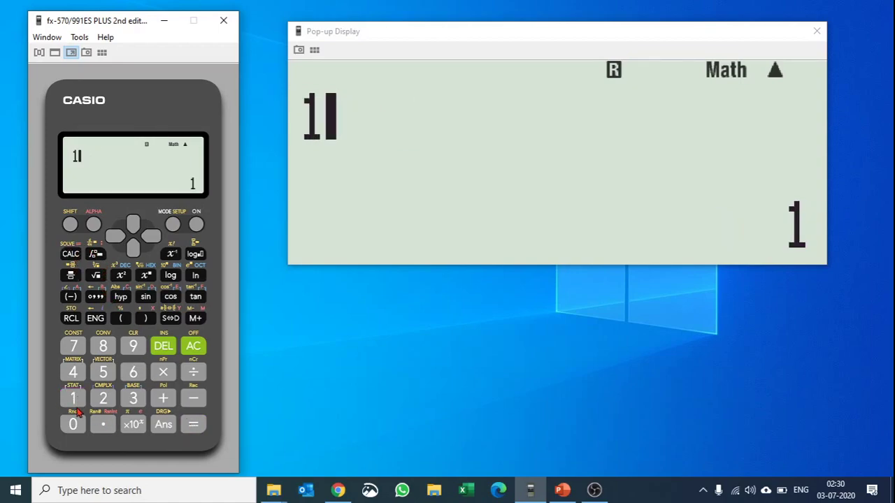
click(74, 424)
click(193, 425)
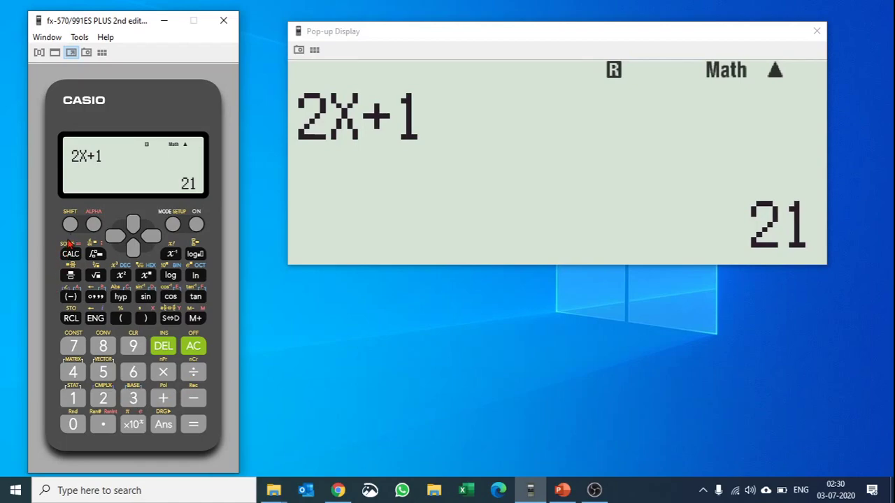
Edit the expression into the equation 2X+1=15
click(114, 237)
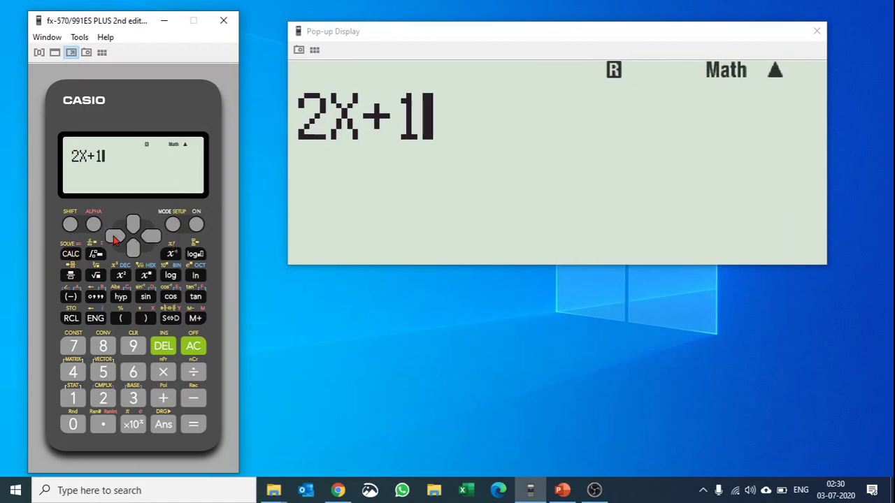
click(93, 225)
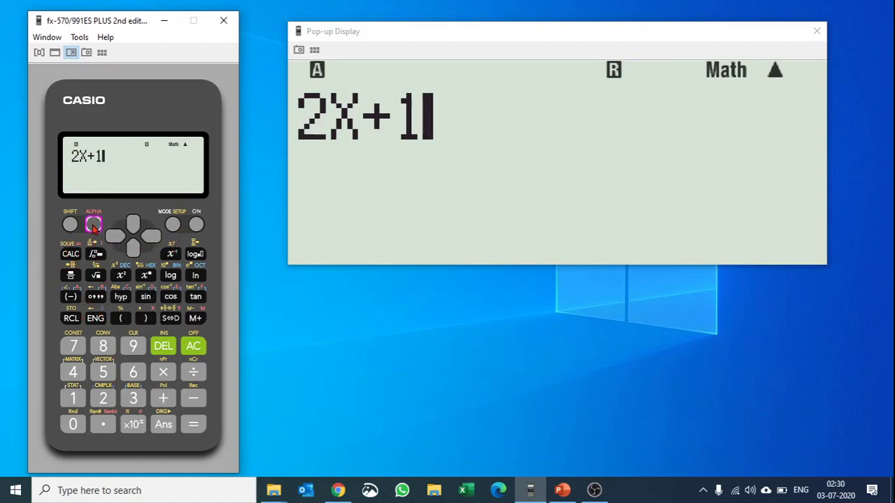
click(72, 254)
click(72, 398)
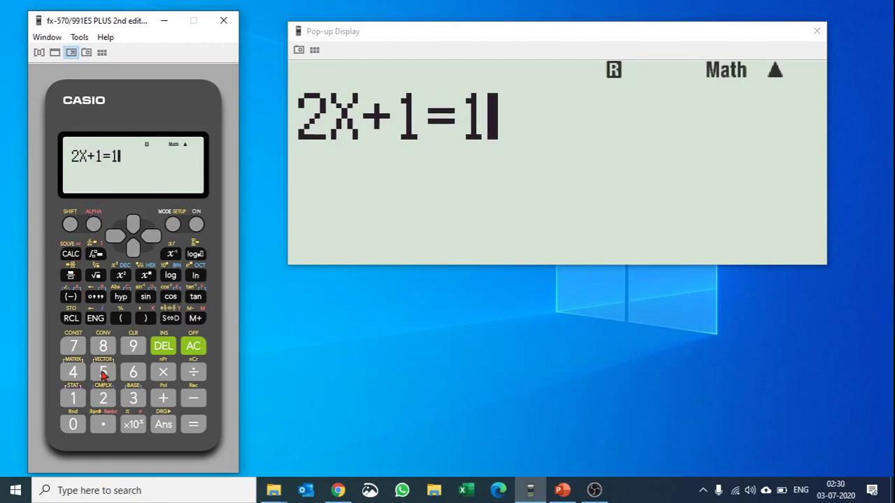
click(103, 372)
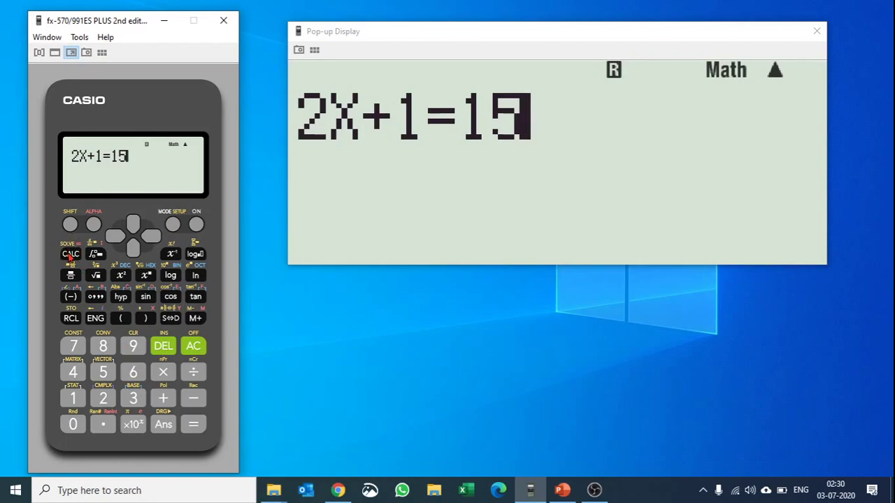
Solve the equation with SOLVE, getting X = 7 and L−R = 0
click(70, 224)
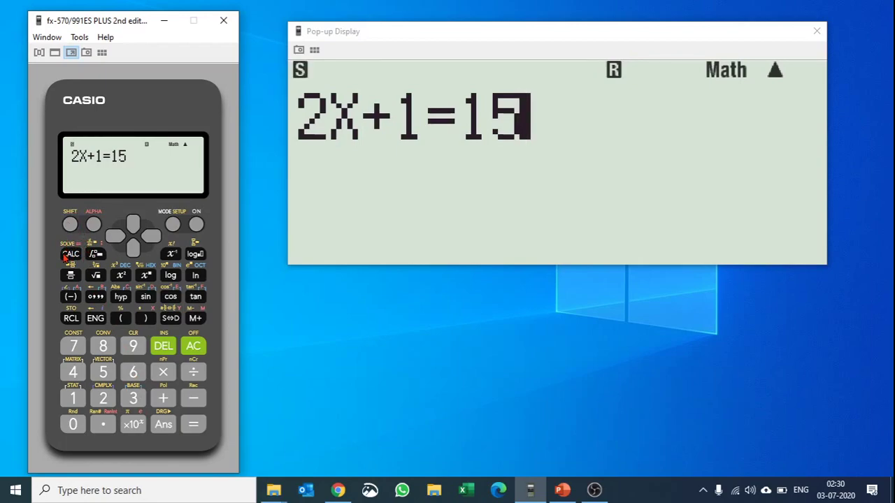
click(69, 254)
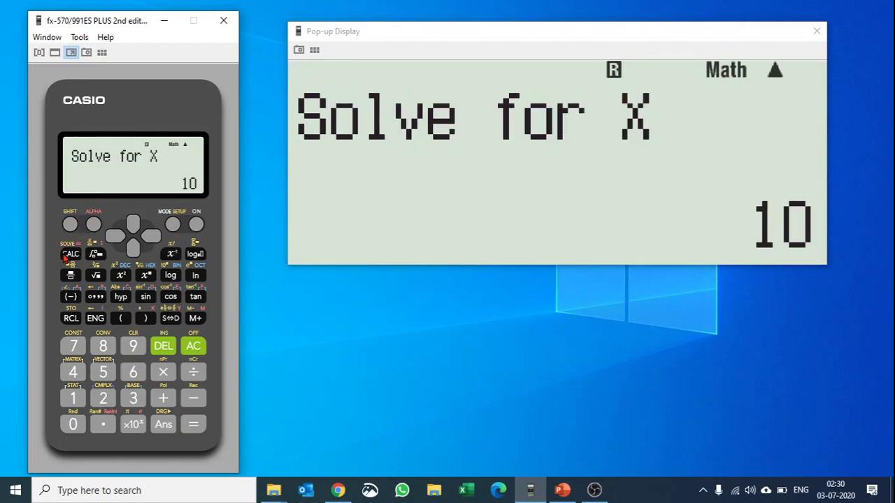
click(195, 425)
click(194, 424)
click(194, 424)
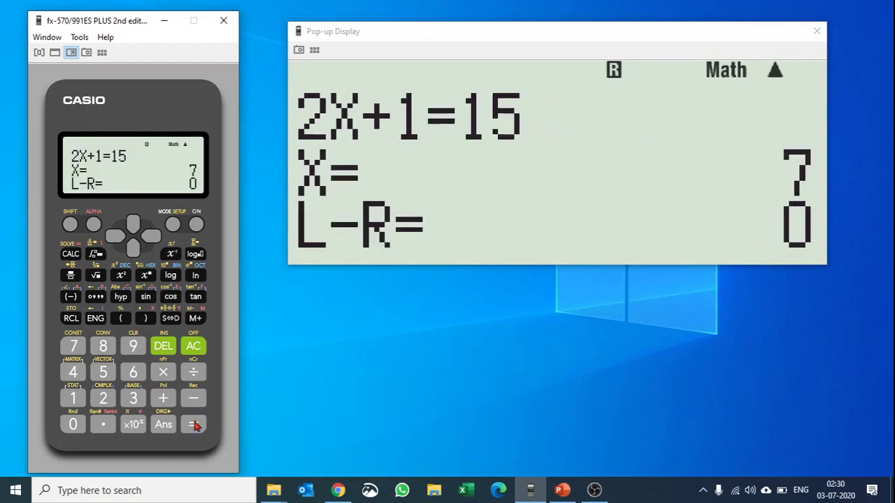